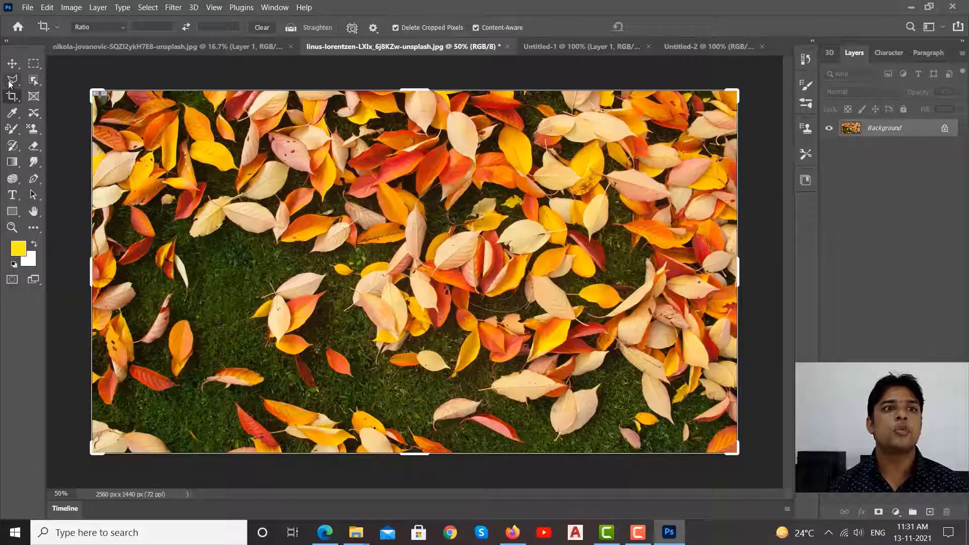
Step: Switch to Photoshop with the autumn-leaves JPG document as the working image
left_click(13, 65)
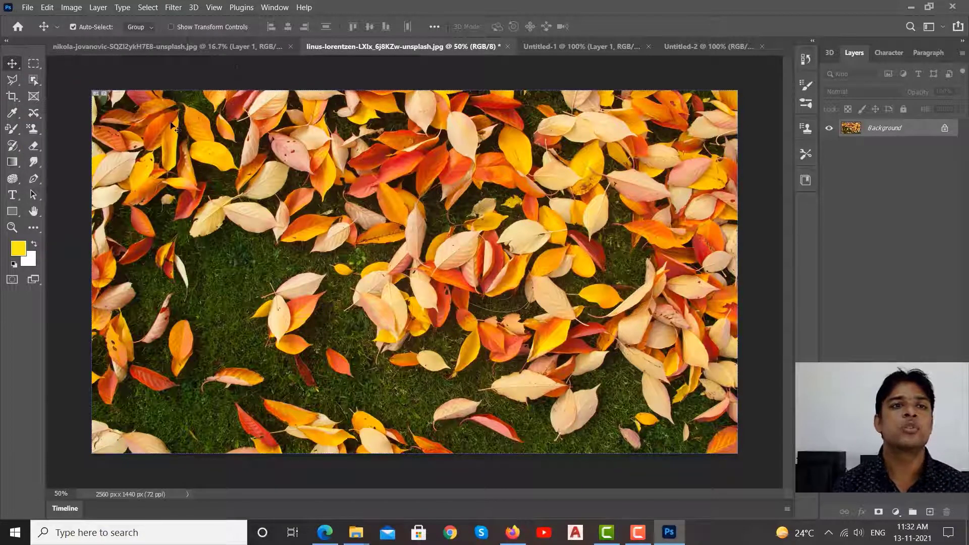
Step: Apply a trial crop to the leaves photo with the Crop Tool, then undo it
left_click(21, 101)
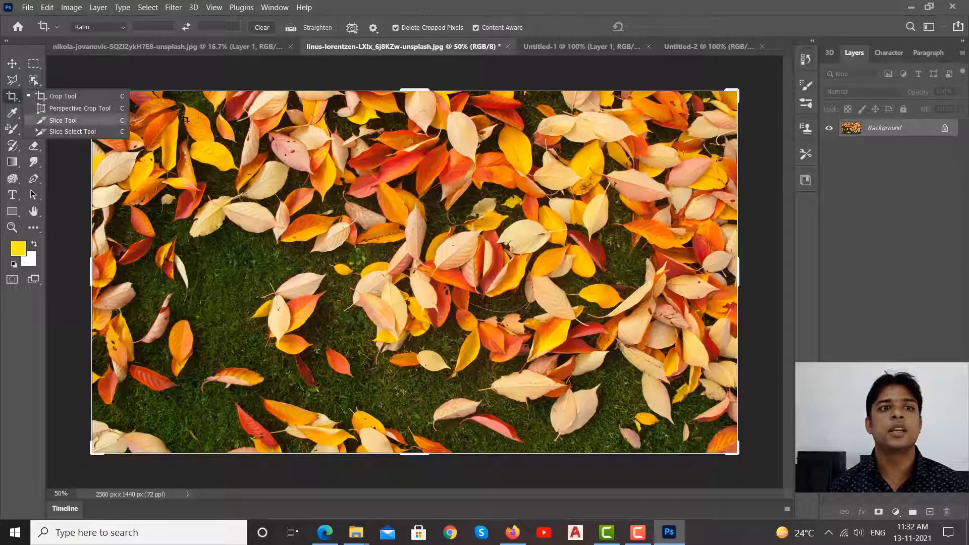
left_click(129, 144)
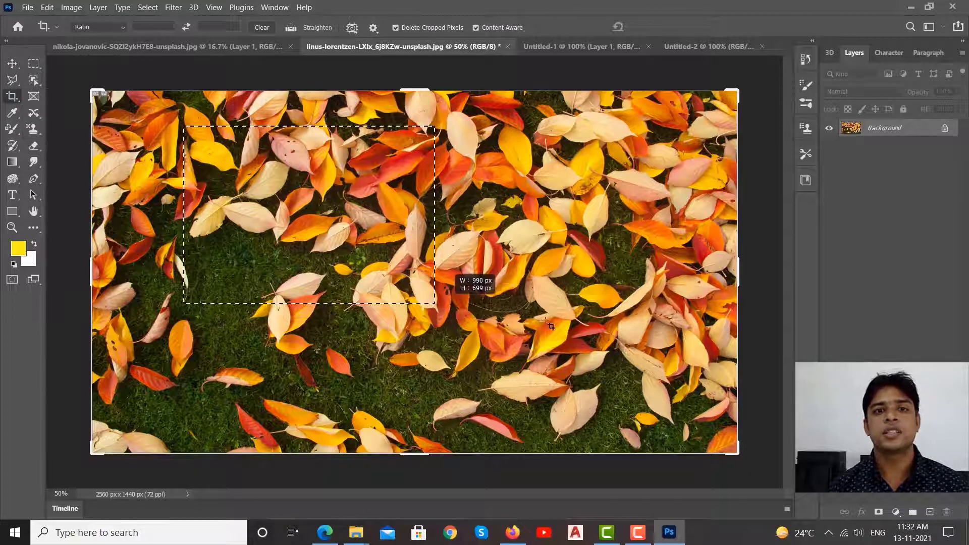
left_click_drag(190, 133, 658, 352)
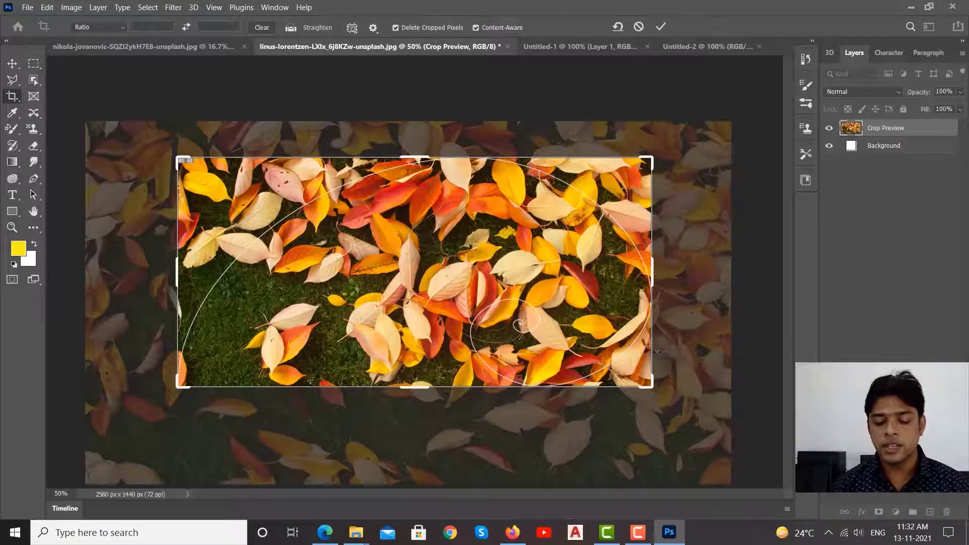
key("Return")
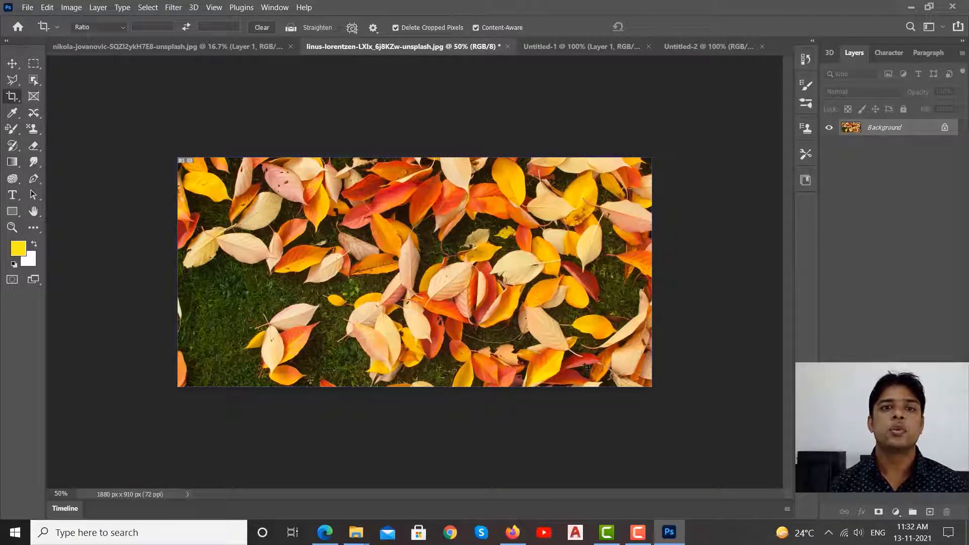
key("ctrl+z")
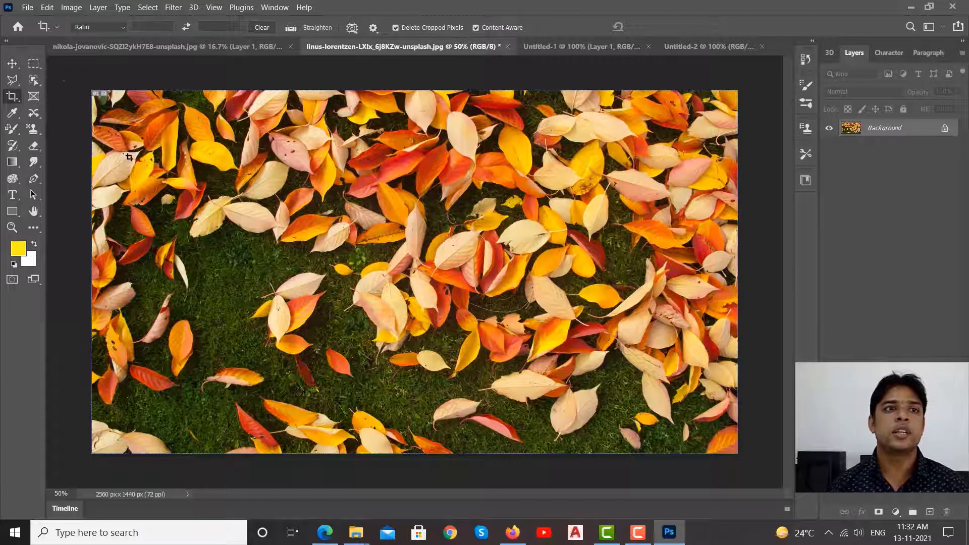
Step: Browse the crop ratio presets and set a 1 : 1 square crop of 1440 × 1440
left_click(110, 28)
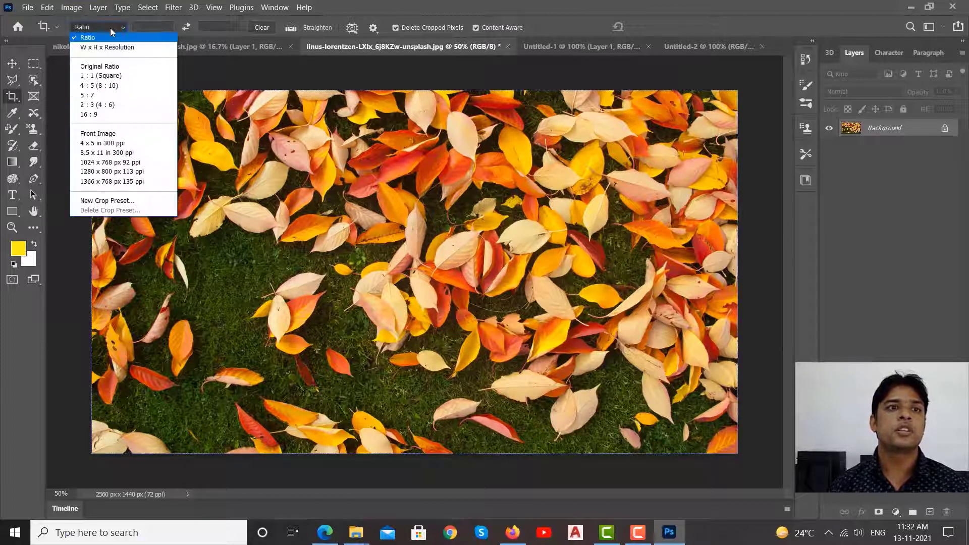
left_click(159, 25)
left_click(104, 29)
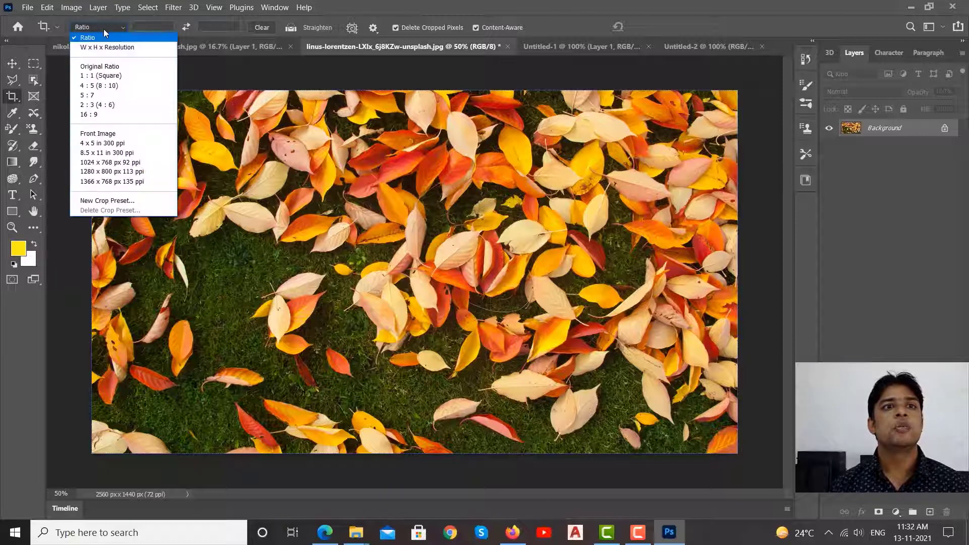
left_click(143, 26)
type("1")
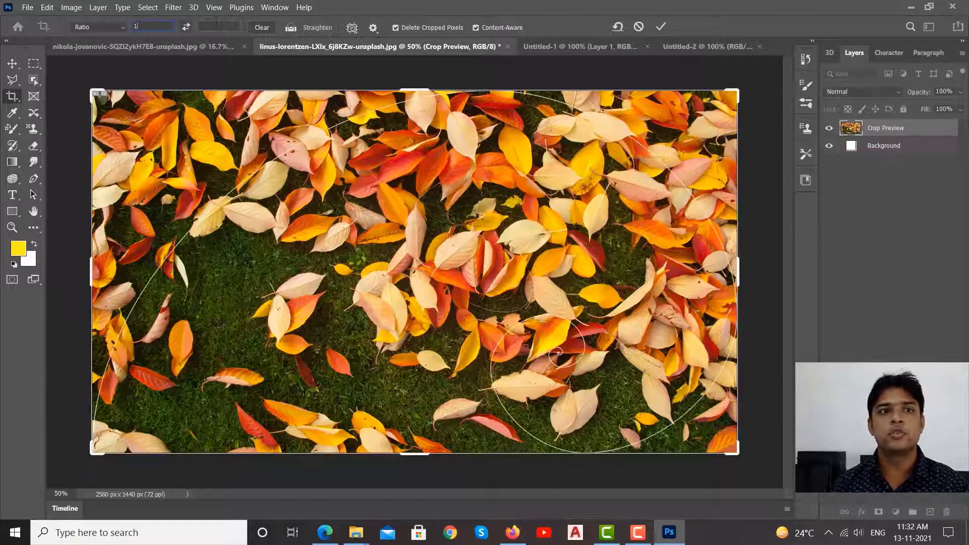
key("Tab")
type("1")
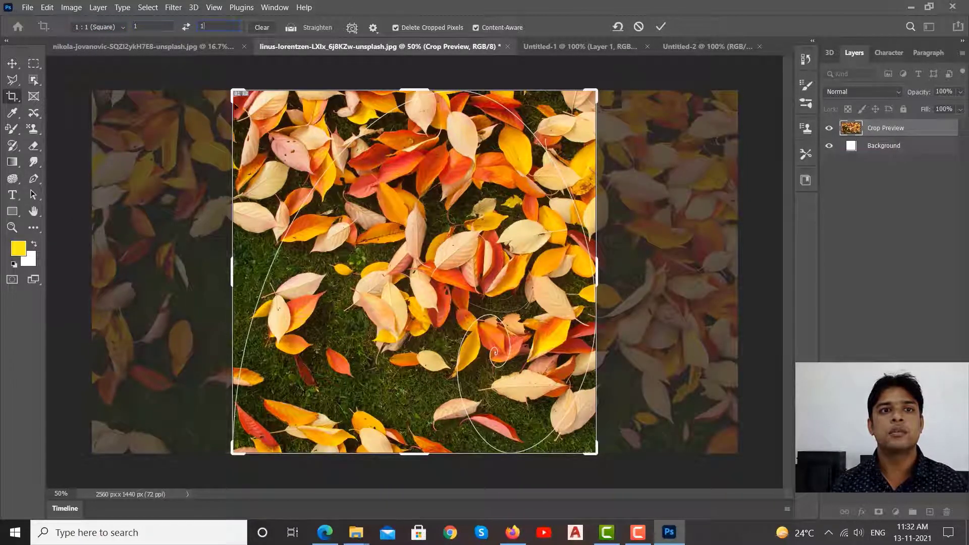
left_click_drag(232, 91, 241, 100)
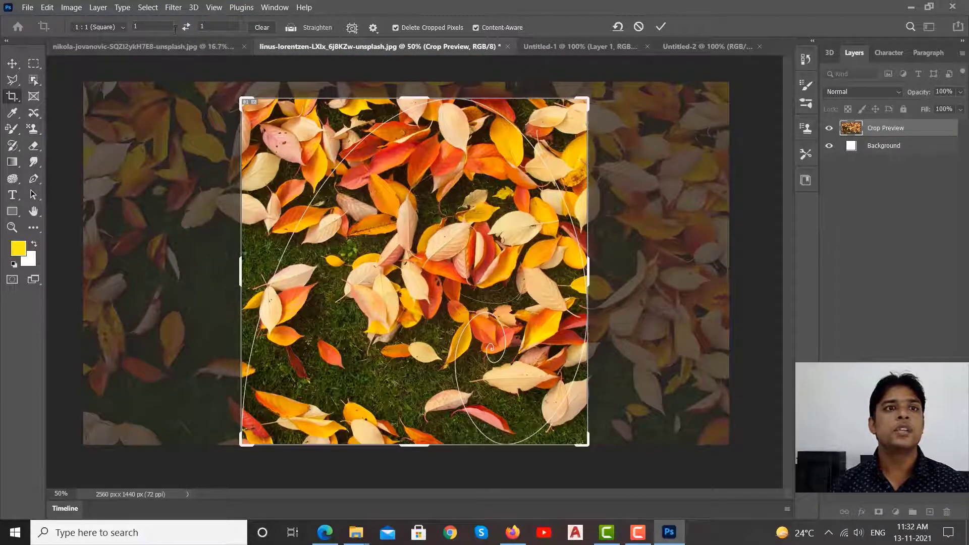
Step: Save the 1 : 1 ratio as a new crop preset
left_click(123, 27)
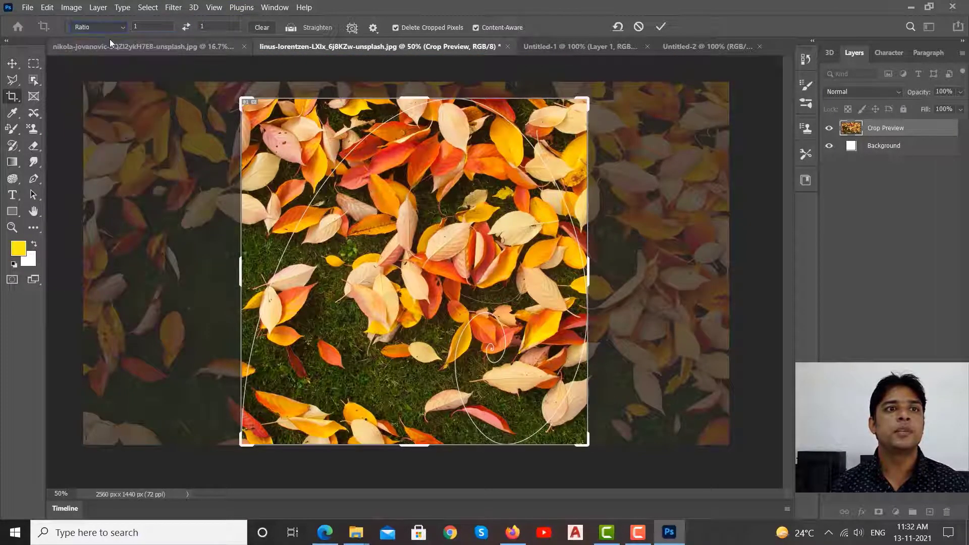
left_click(116, 29)
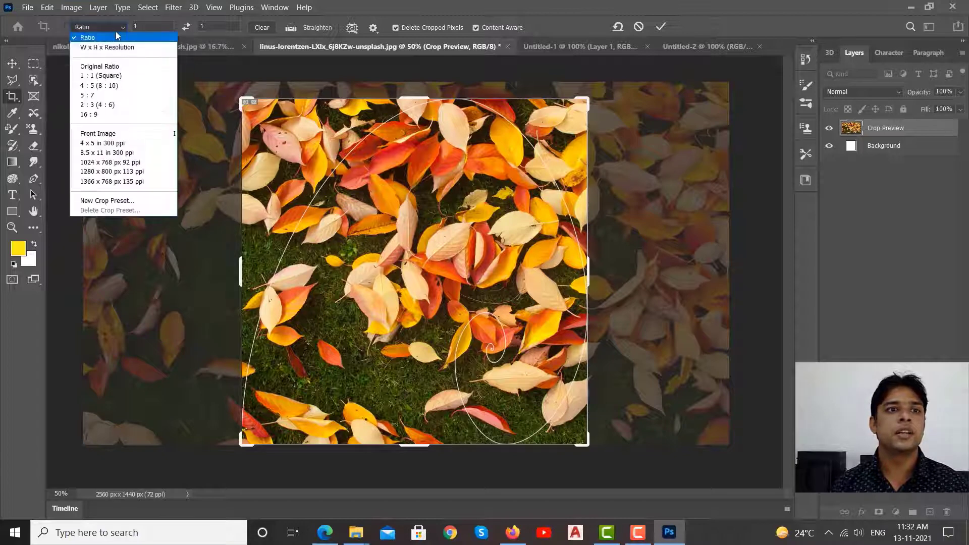
left_click(121, 201)
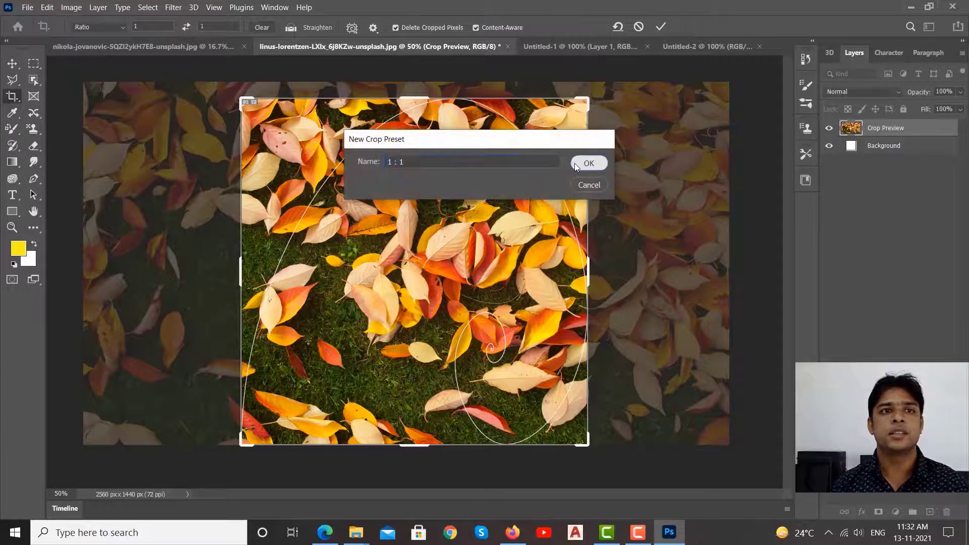
key("Return")
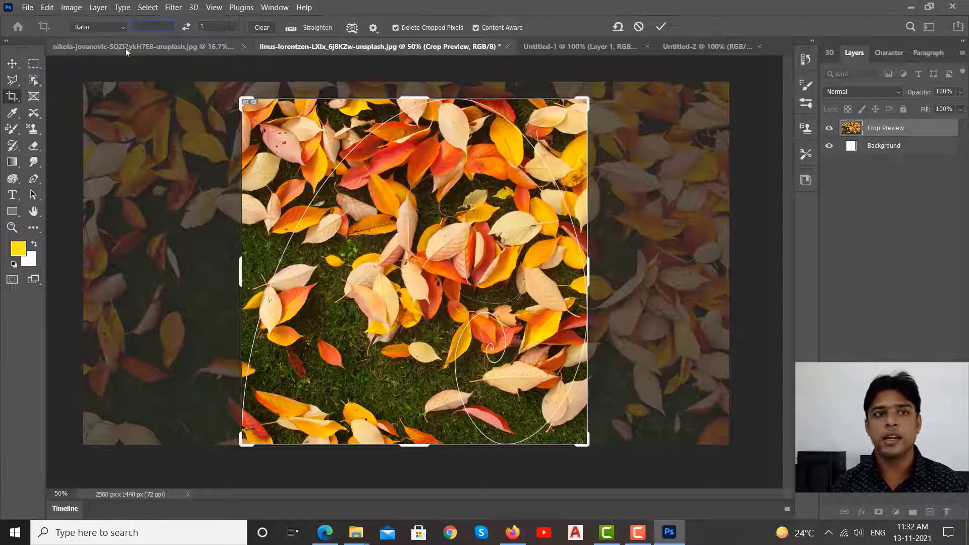
Step: Clear the ratio values and widen the free crop past the photo to 2724 px
key("BackSpace")
key("Tab")
key("BackSpace")
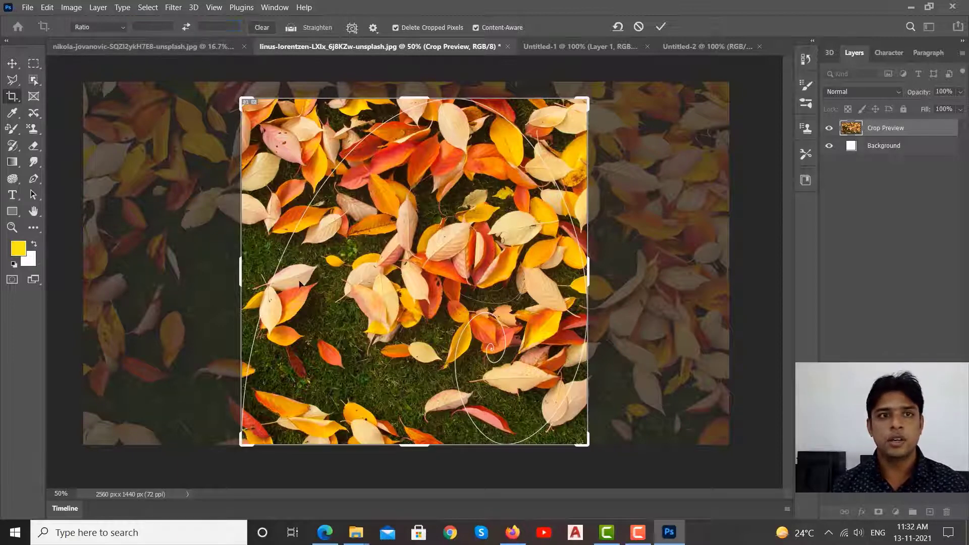
left_click(227, 114)
left_click_drag(236, 271, 140, 271)
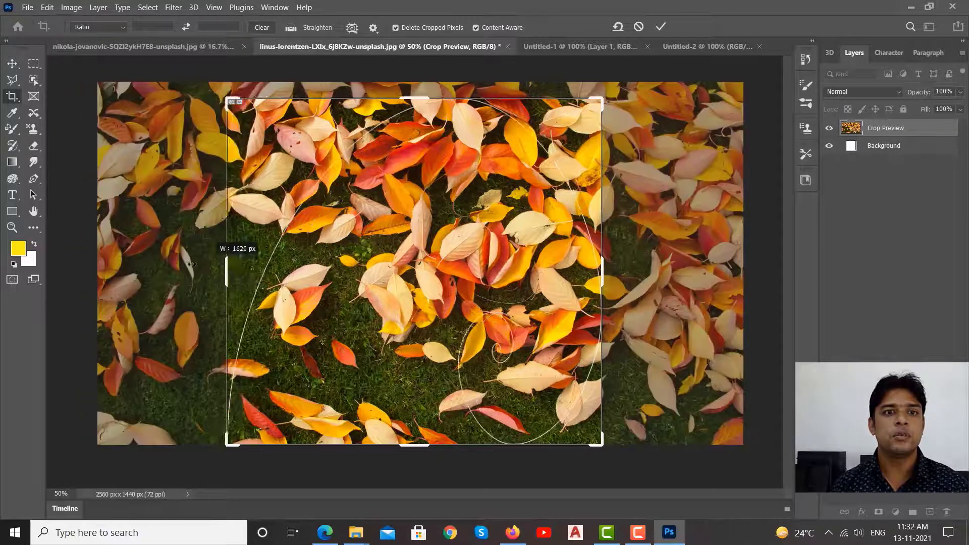
left_click_drag(697, 269, 722, 270)
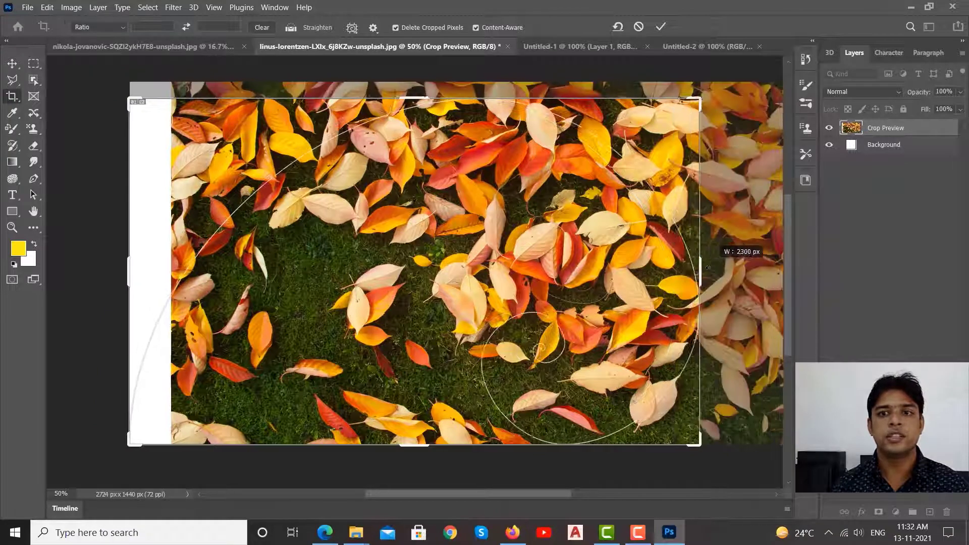
left_click_drag(310, 289, 261, 288)
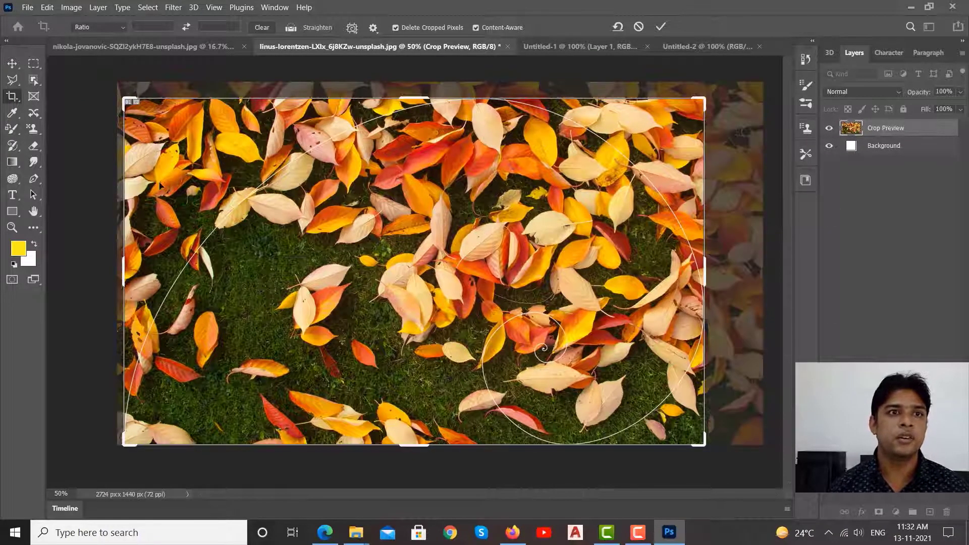
Step: Try the Original Ratio, 4 : 5 and 5 : 7 crop presets on the leaves photo
left_click(111, 27)
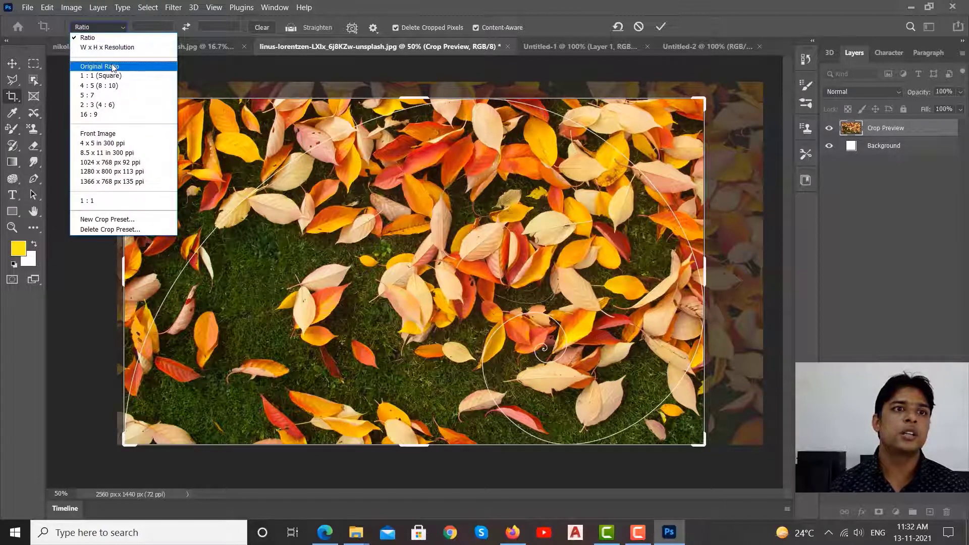
left_click(111, 63)
left_click(116, 28)
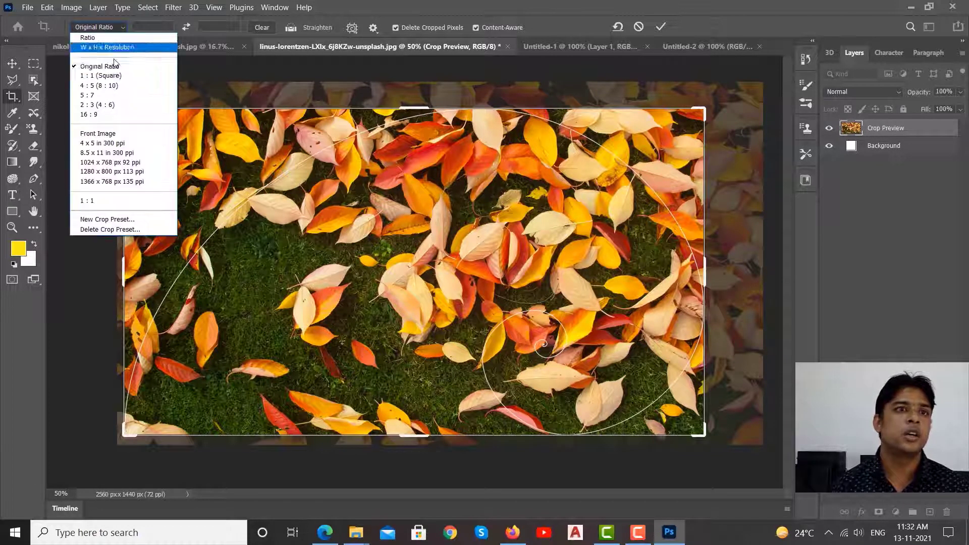
left_click(117, 86)
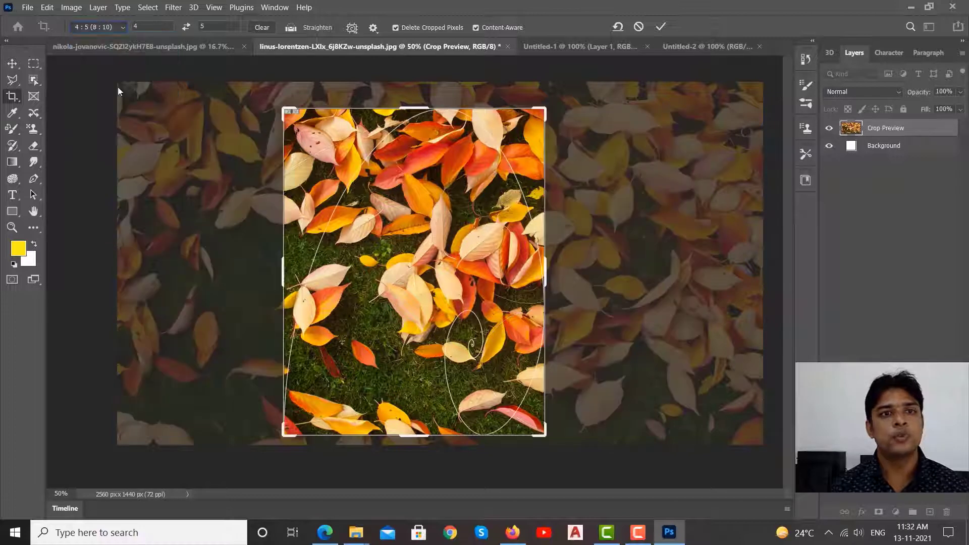
left_click(116, 27)
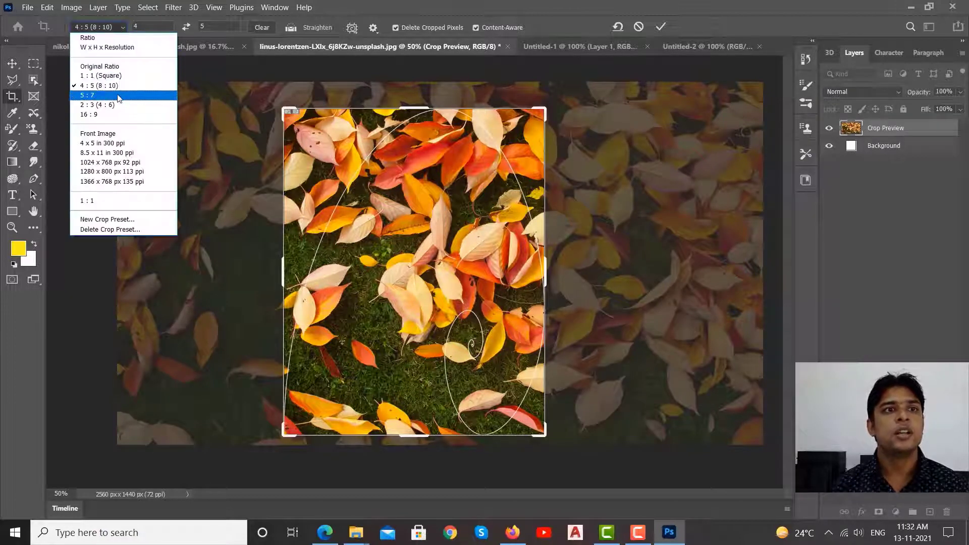
left_click(117, 94)
Step: Try the W x H x Resolution, 1280 x 800 px 113 ppi and 1 : 1 presets, then return to Ratio
left_click(104, 27)
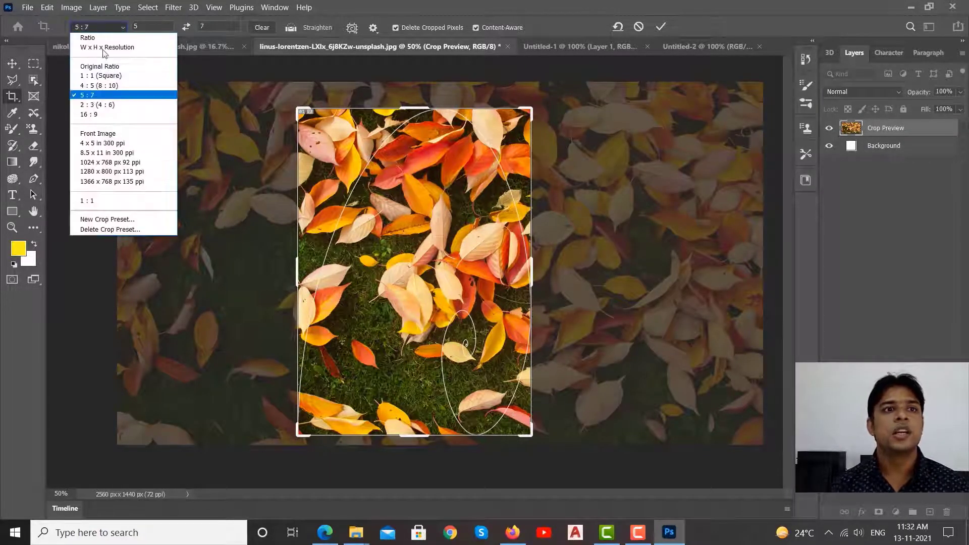
left_click(108, 132)
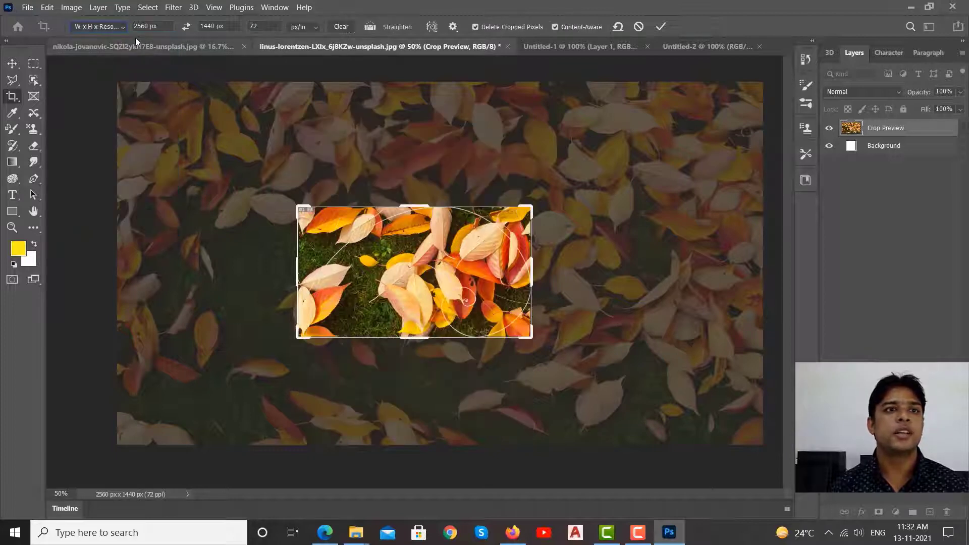
left_click(122, 27)
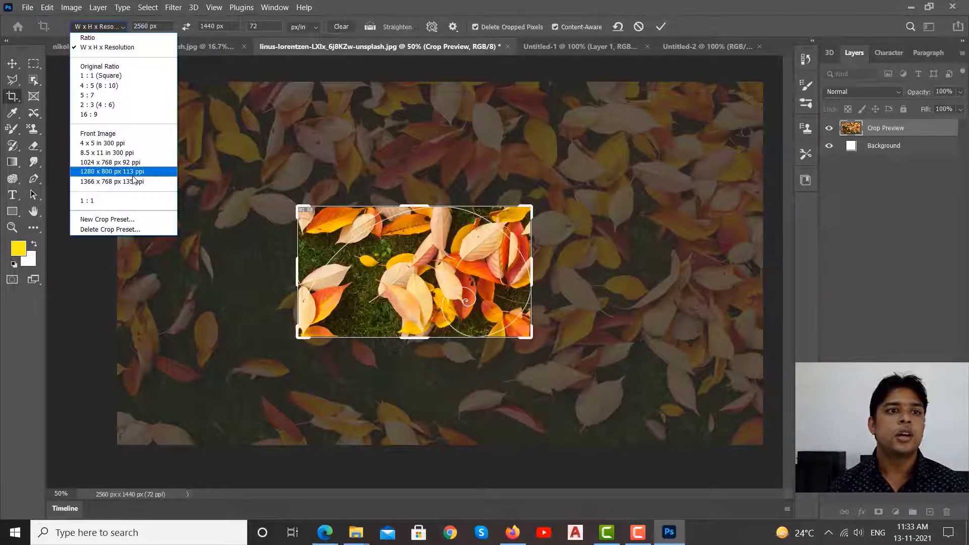
key("Escape")
left_click(112, 28)
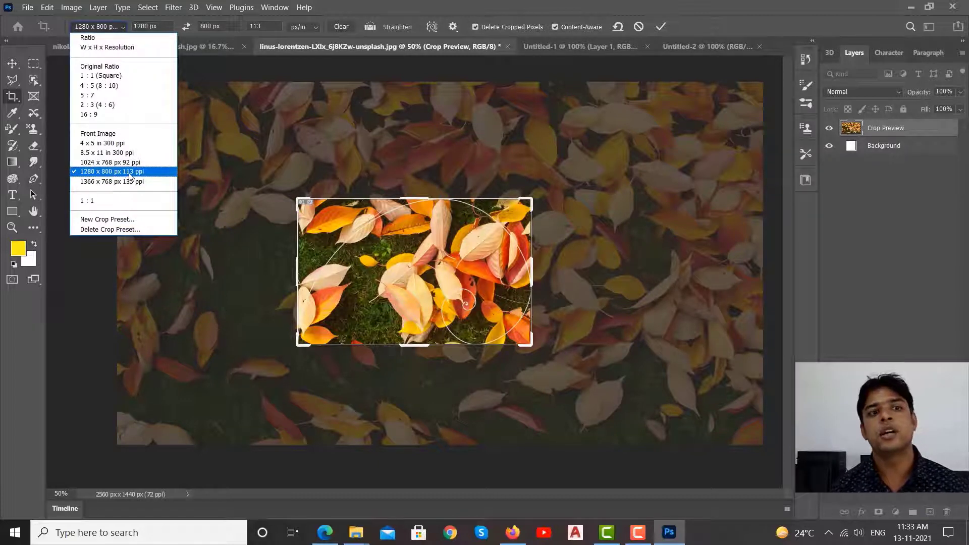
left_click(120, 201)
left_click(107, 27)
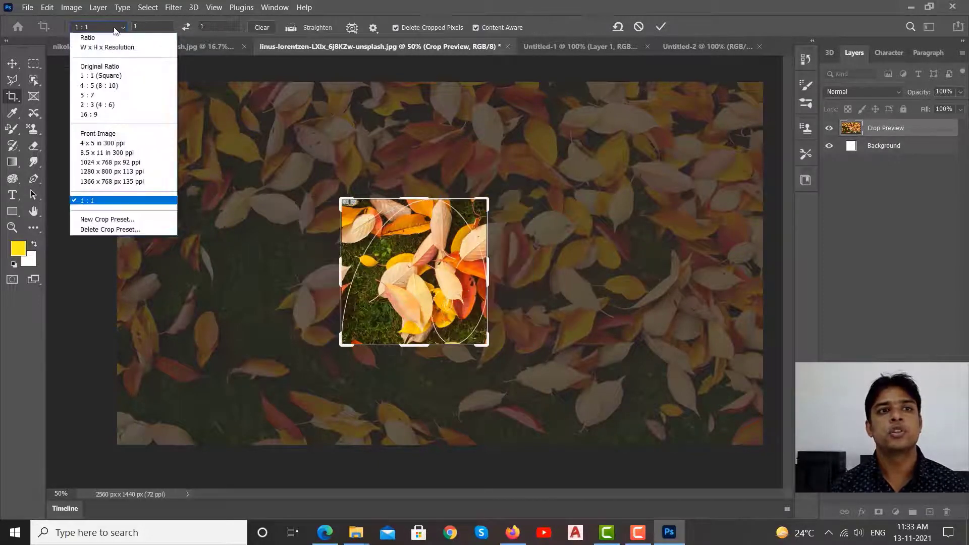
left_click(109, 38)
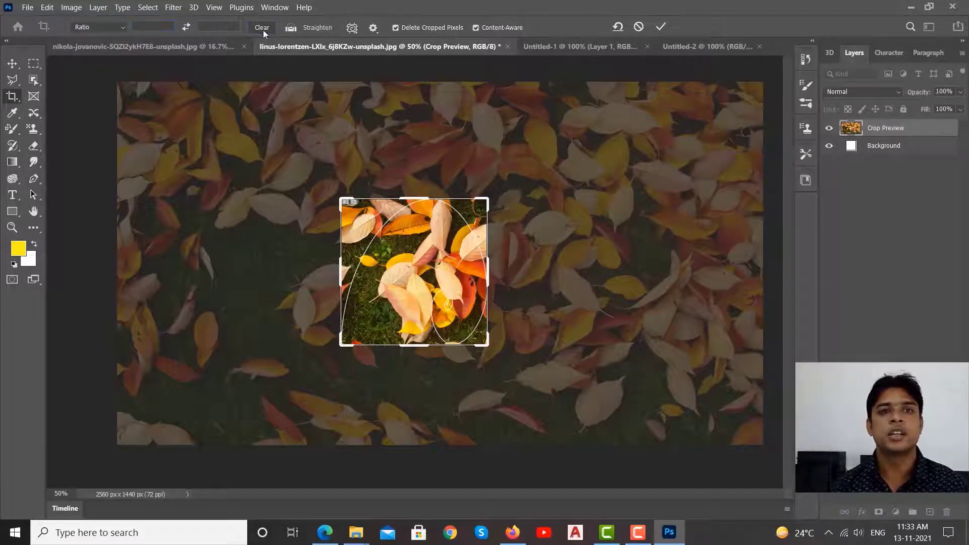
Step: Drag the crop edges outward and upward into a larger landscape crop area
left_click_drag(348, 277, 270, 277)
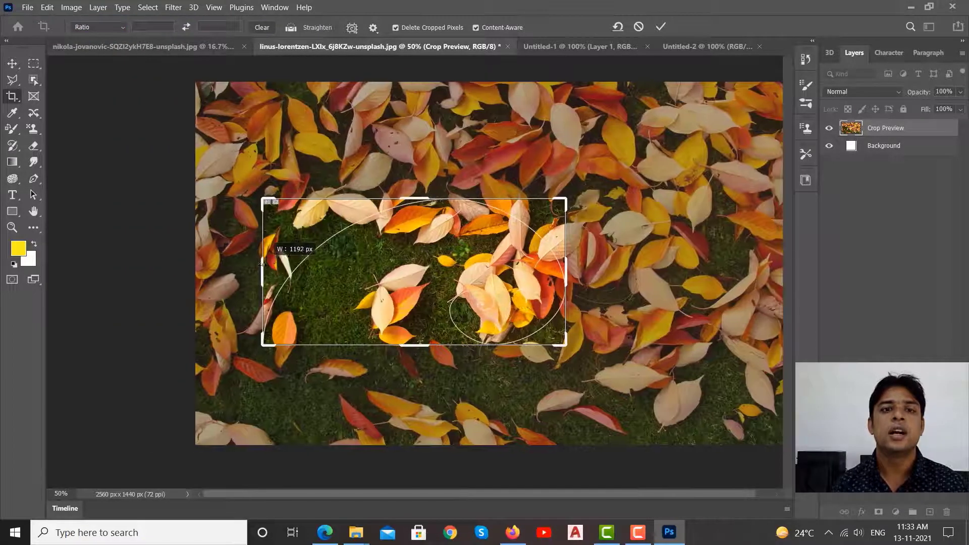
left_click_drag(412, 191, 413, 127)
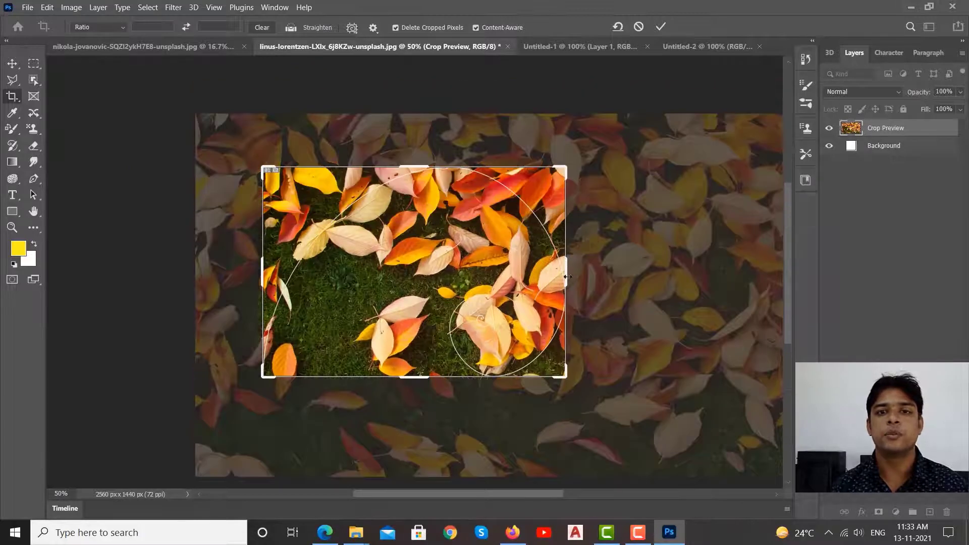
left_click_drag(567, 277, 604, 274)
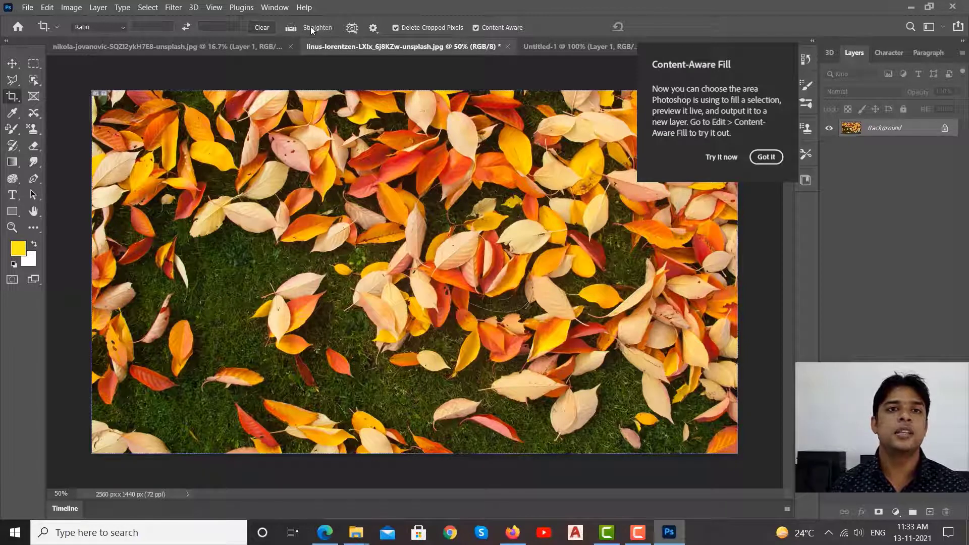
Step: Dismiss the Content-Aware Fill tip and open the tierra-mallorca toy-house photo from Downloads
left_click(752, 157)
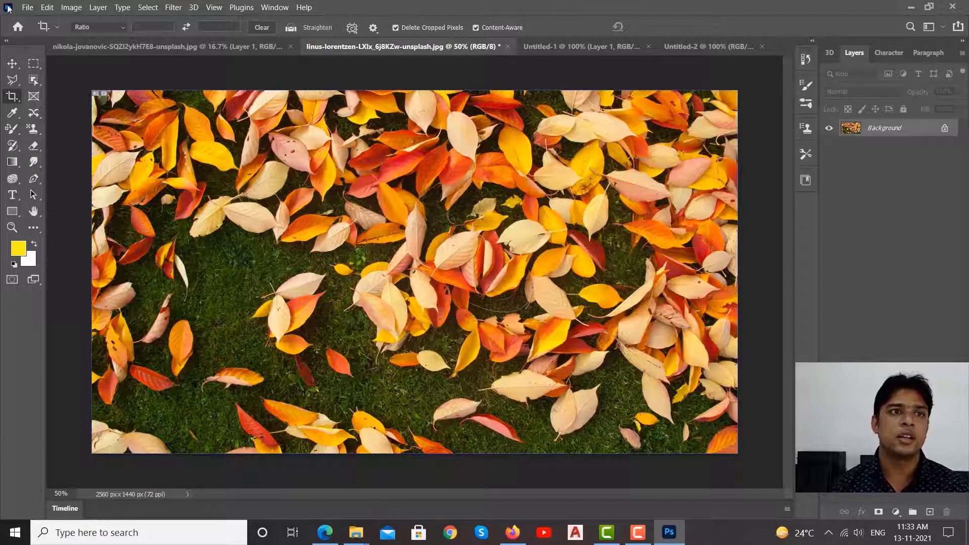
left_click(27, 7)
left_click(99, 33)
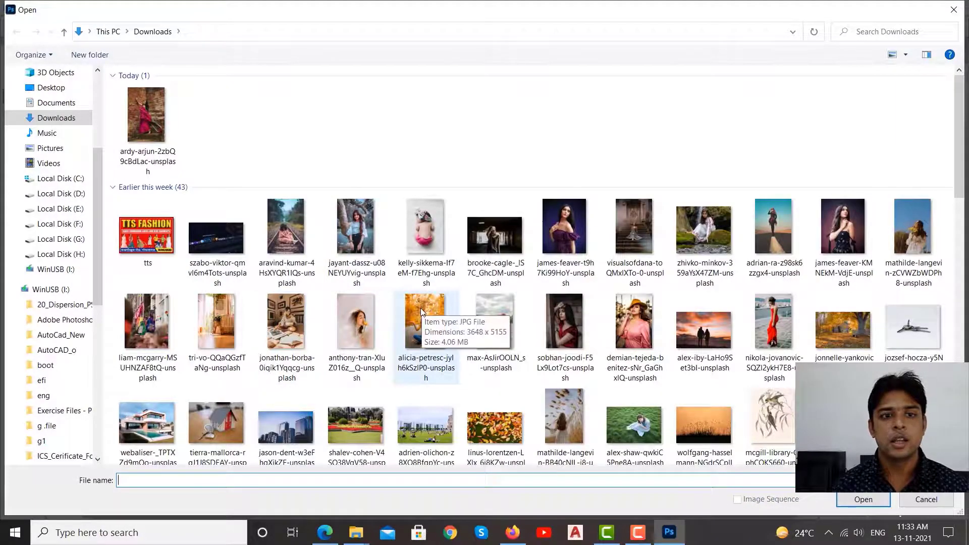
scroll(427, 350, "down", 2)
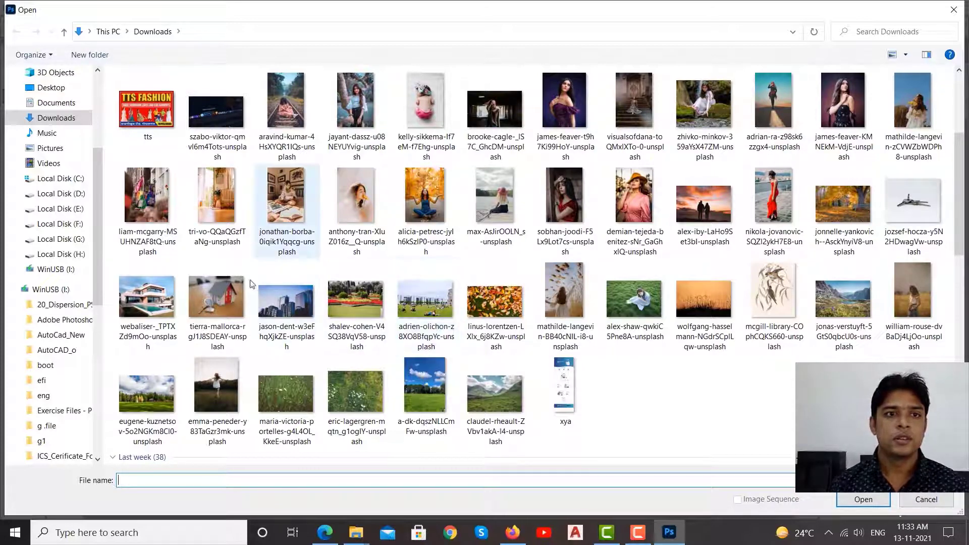
double_click(229, 293)
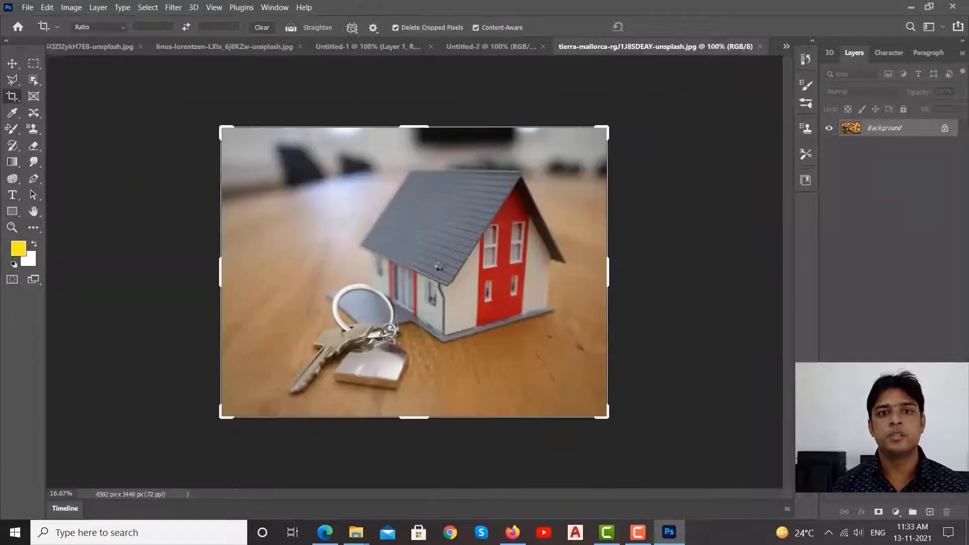
left_click(441, 270)
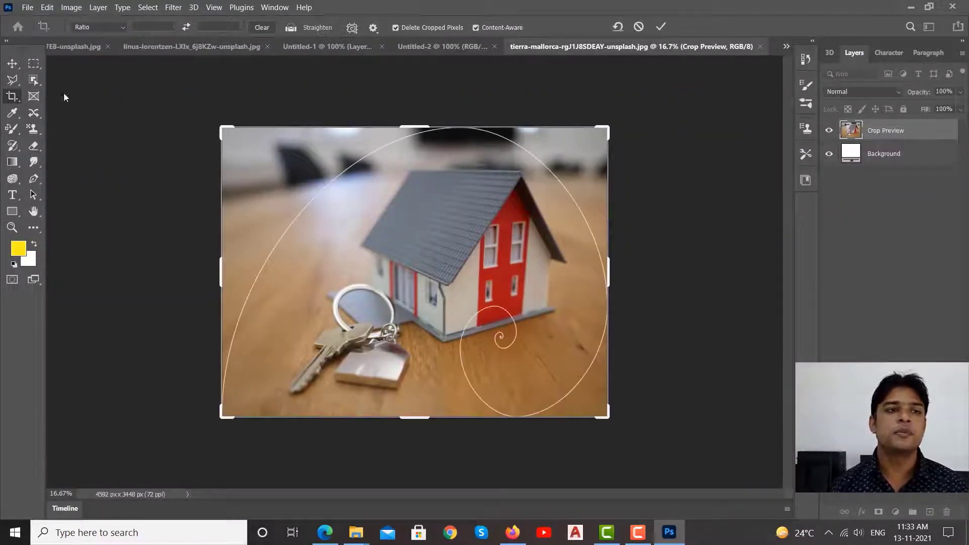
key("Return")
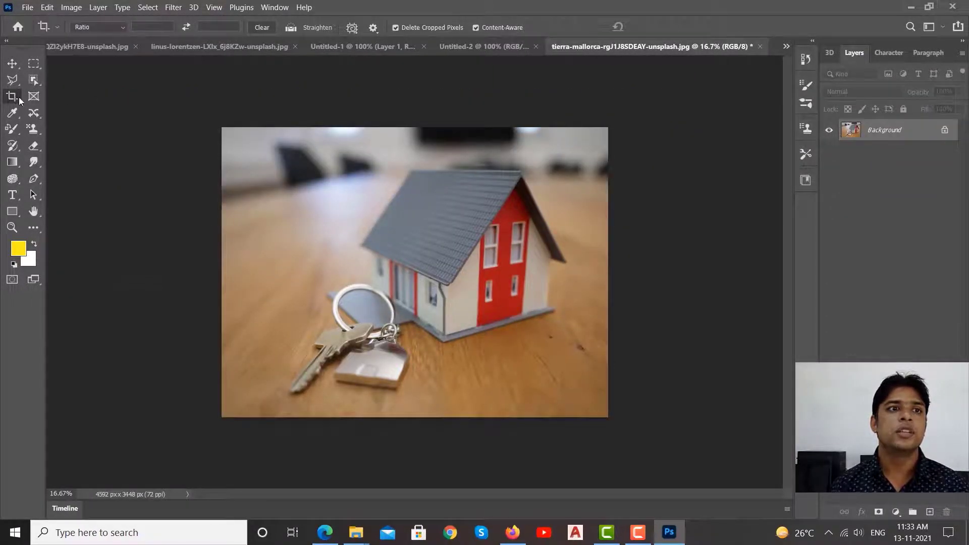
left_click(290, 29)
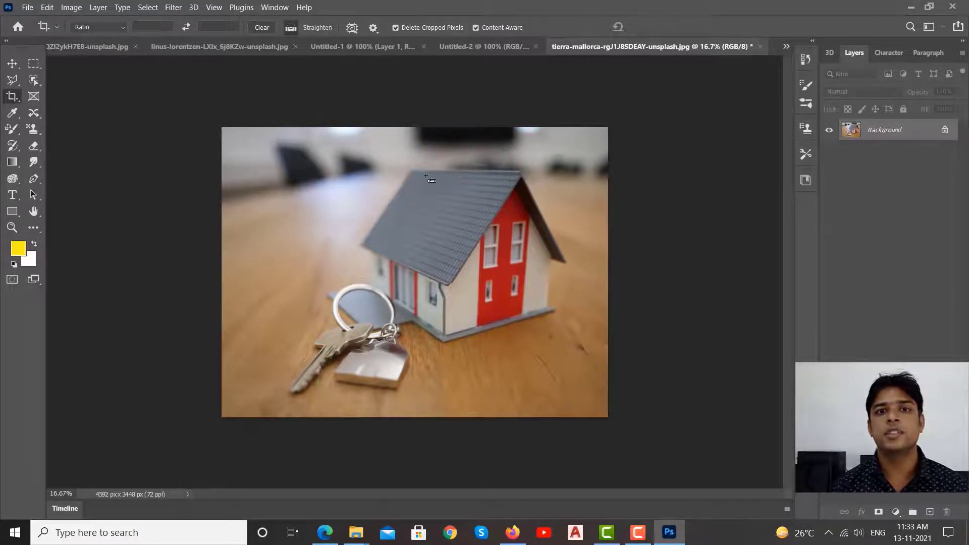
left_click_drag(413, 172, 522, 176)
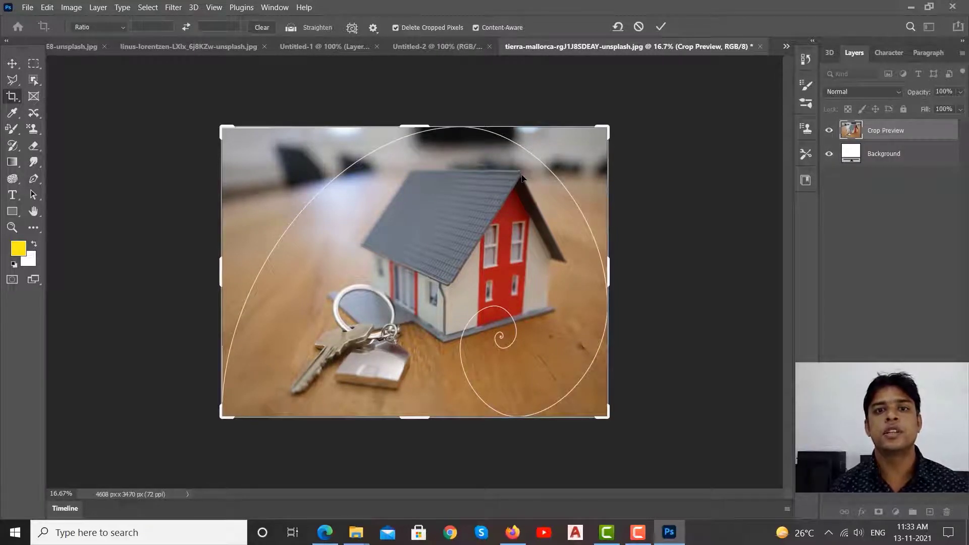
key("Return")
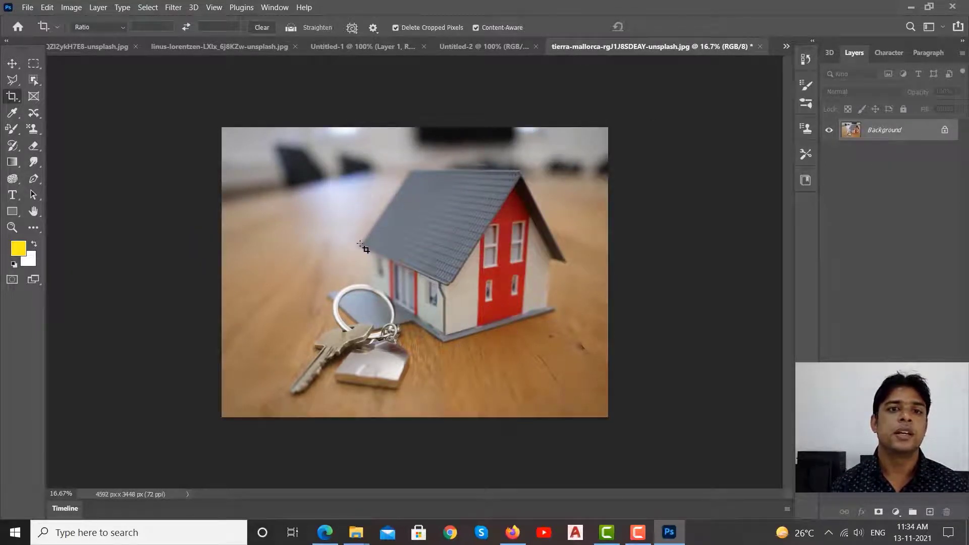
left_click_drag(359, 244, 404, 166)
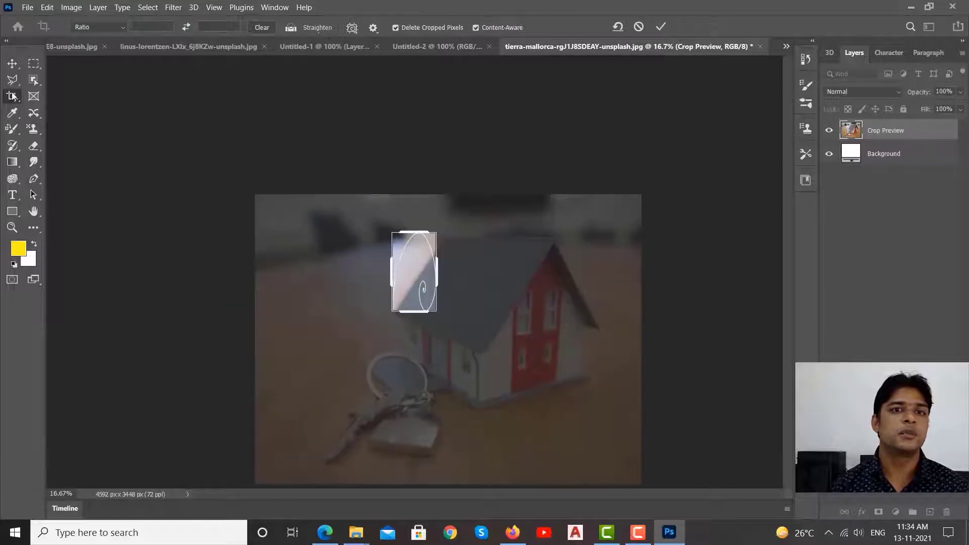
key("Return")
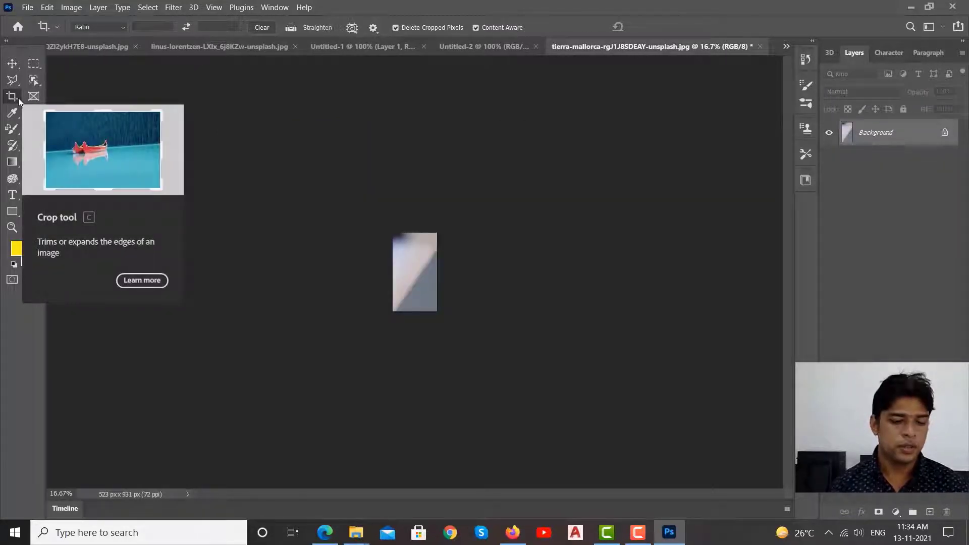
key("ctrl+z")
Step: Straighten the house photo along a roof-ridge line, undo the tilt, and list overlay guides
left_click(293, 28)
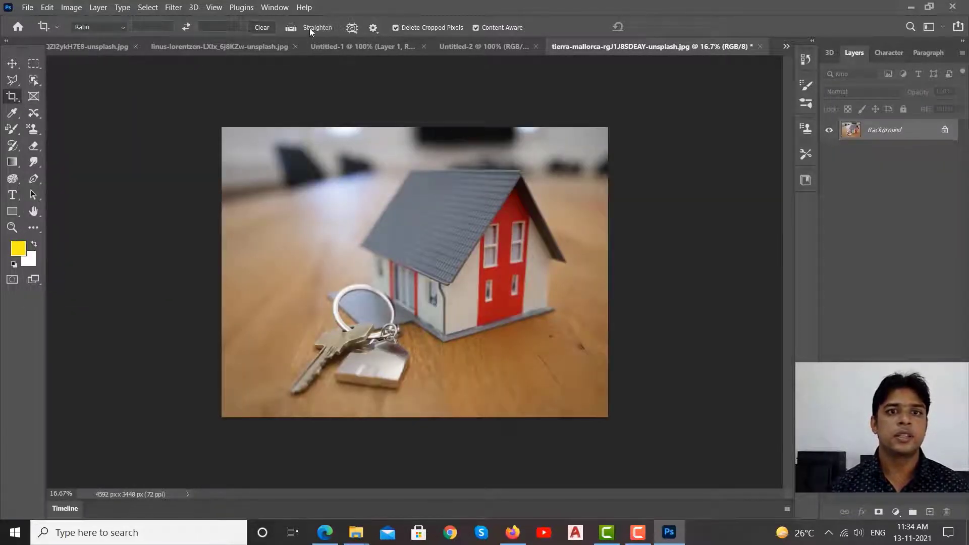
left_click_drag(360, 245, 413, 171)
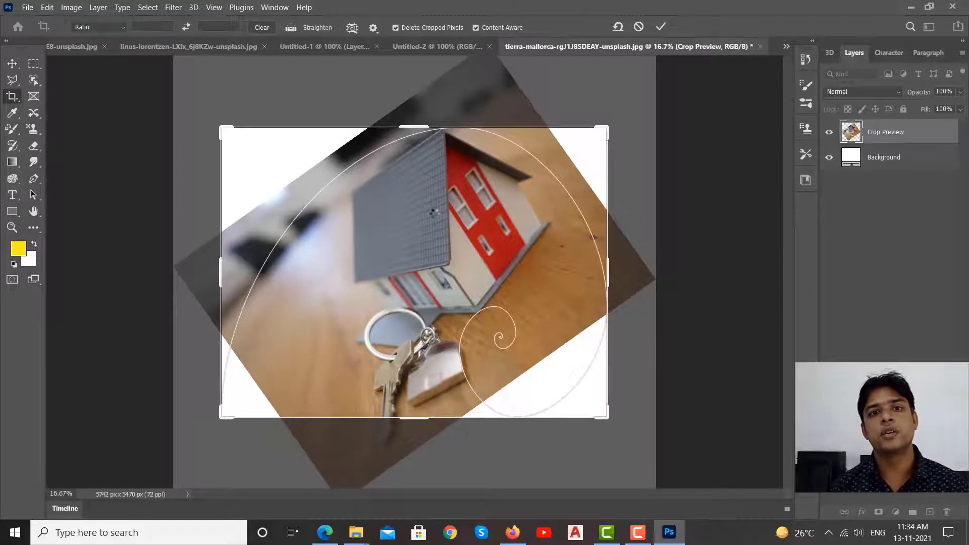
key("Return")
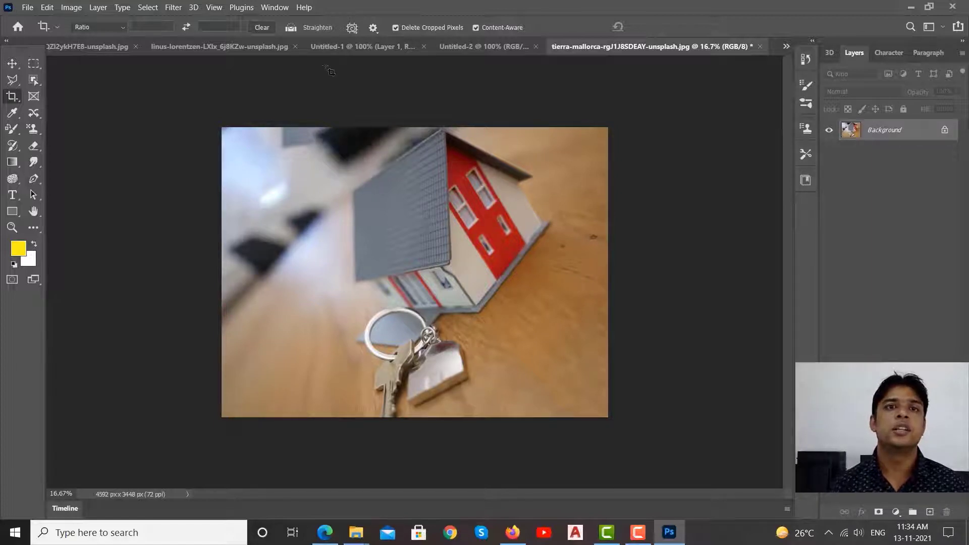
key("ctrl+z")
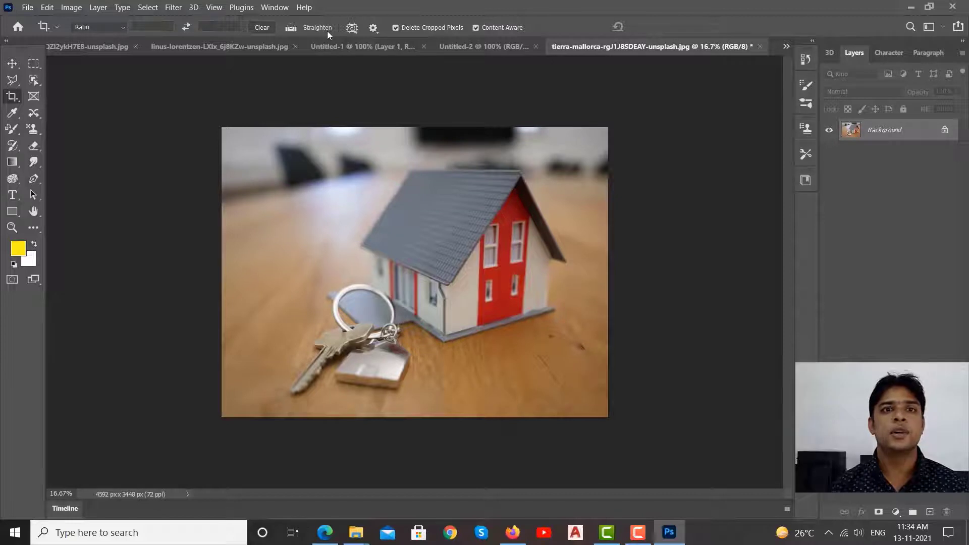
left_click(352, 28)
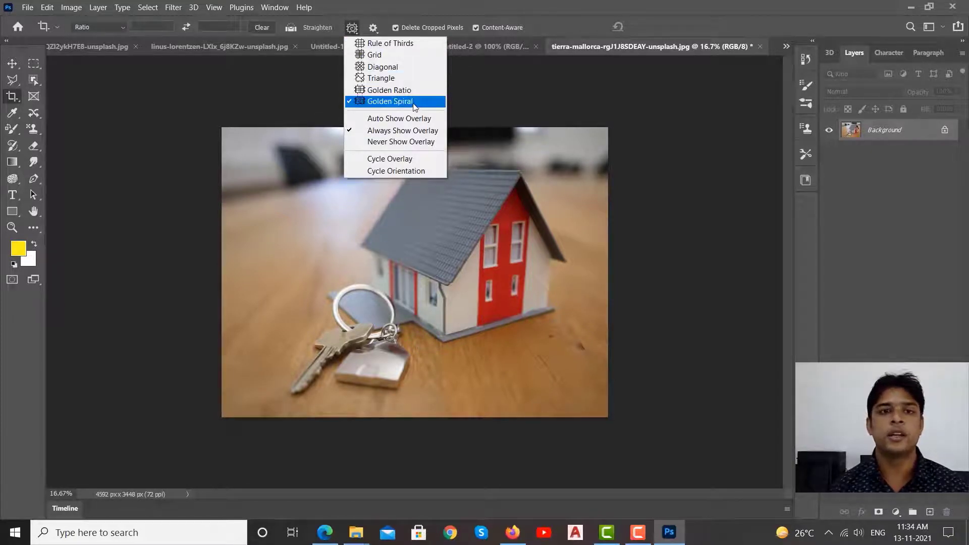
Step: Set the overlay to Rule of Thirds and crop the house photo to 4345 × 3280 px
left_click(560, 94)
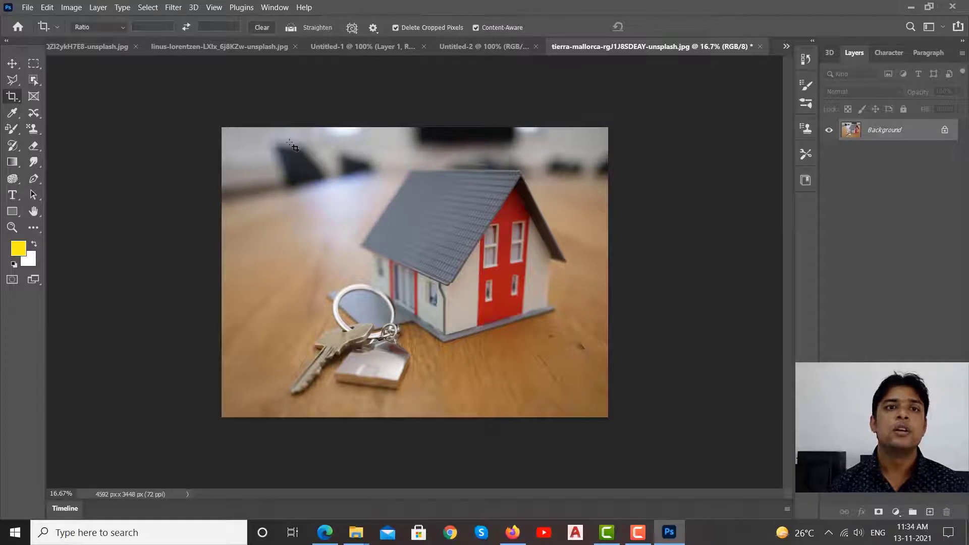
left_click(352, 28)
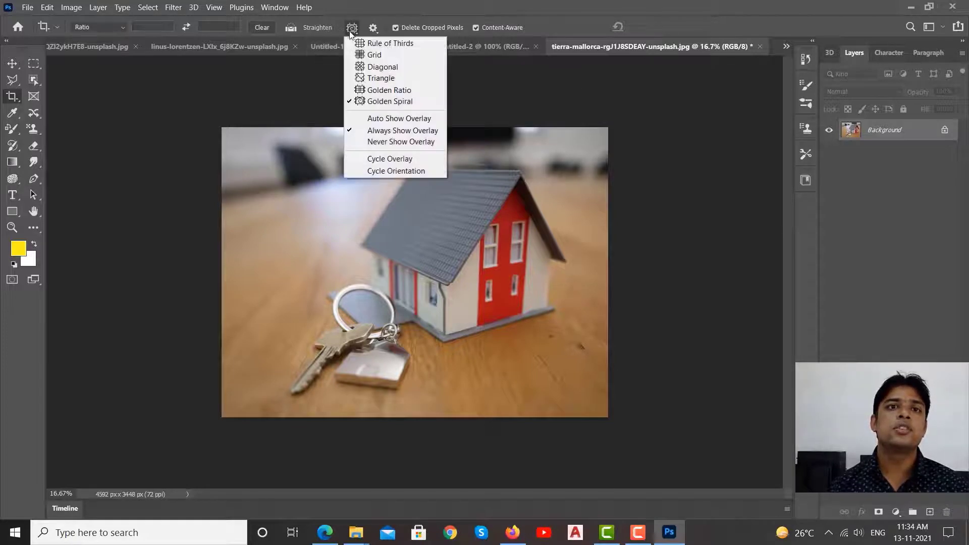
left_click(373, 43)
left_click_drag(221, 126, 611, 427)
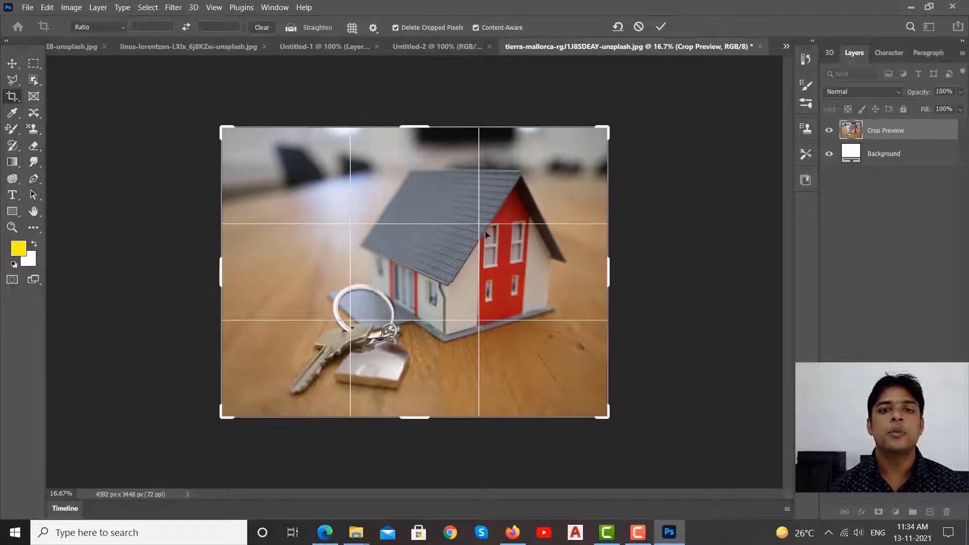
left_click_drag(525, 253, 540, 246)
left_click_drag(221, 280, 230, 283)
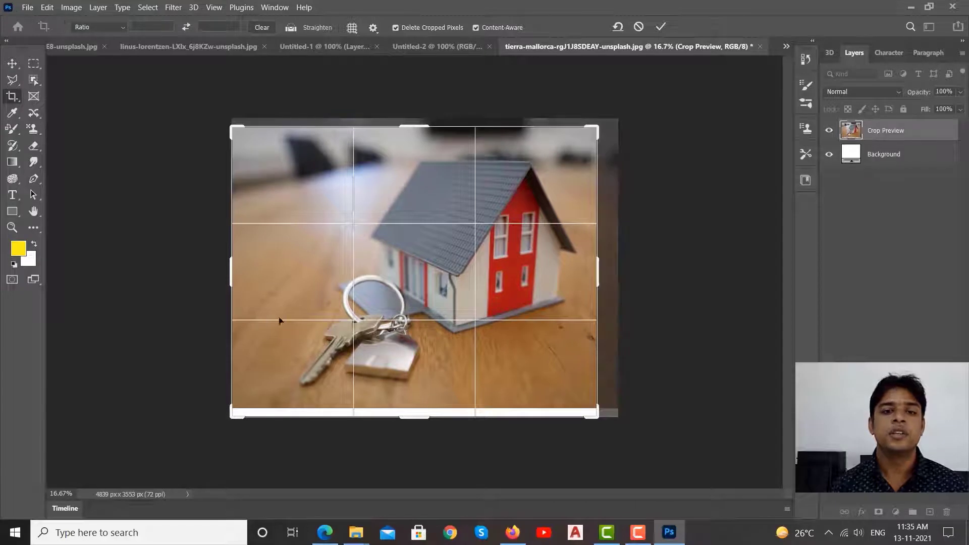
left_click_drag(427, 418, 426, 411)
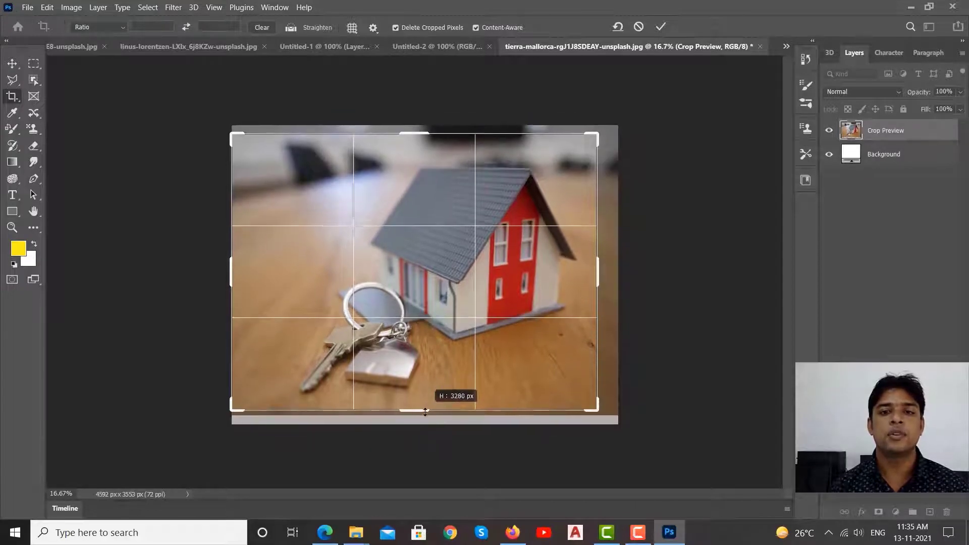
key("Return")
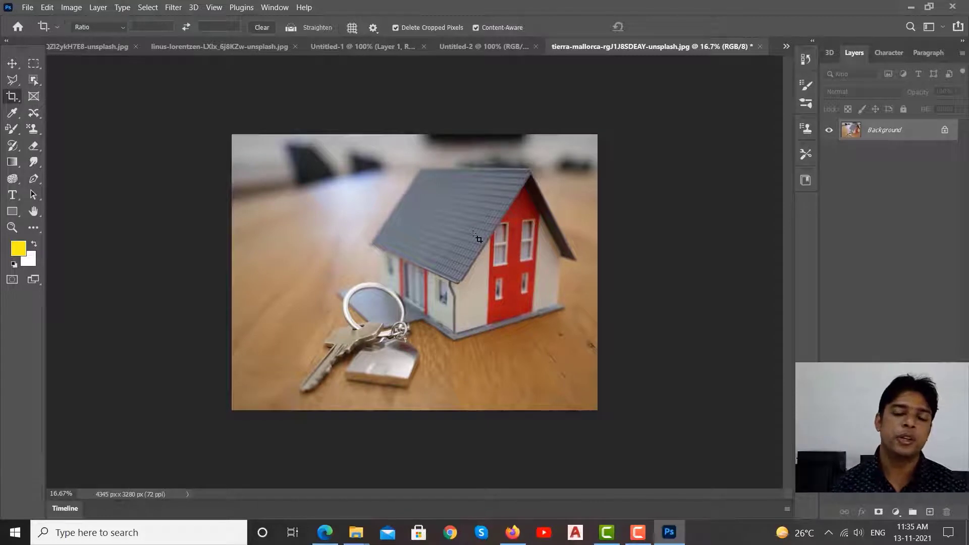
Step: Switch the crop guide to Grid, then Diagonal, repositioning the photo in the crop box
left_click(352, 28)
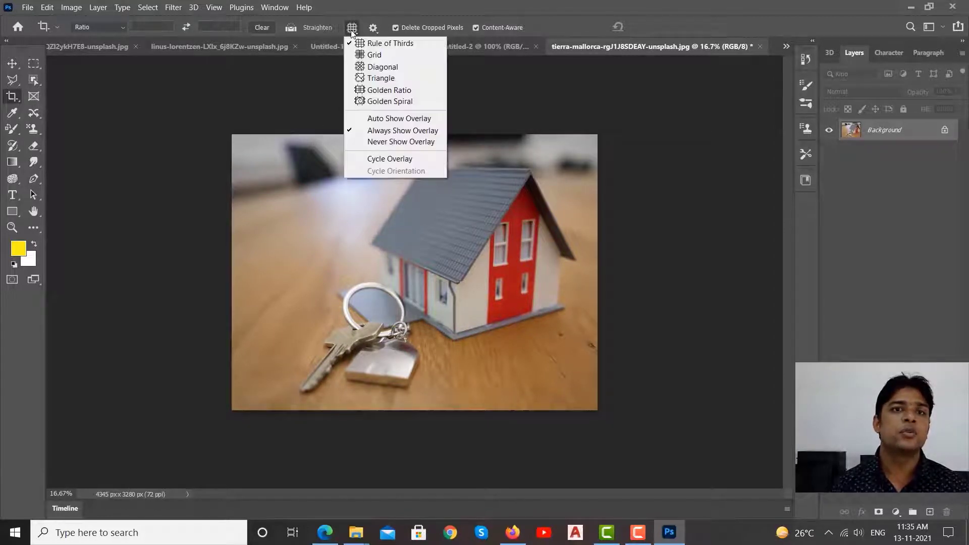
left_click(399, 56)
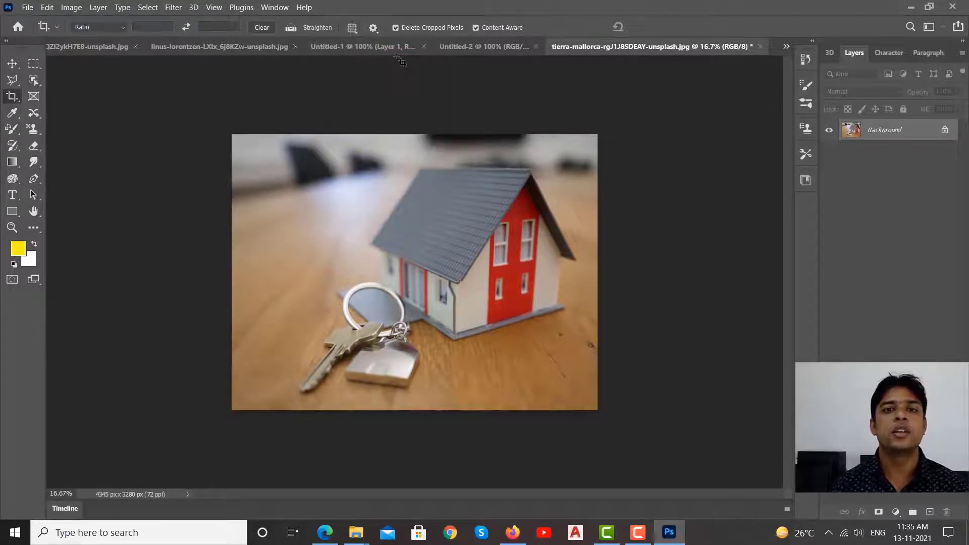
left_click(234, 134)
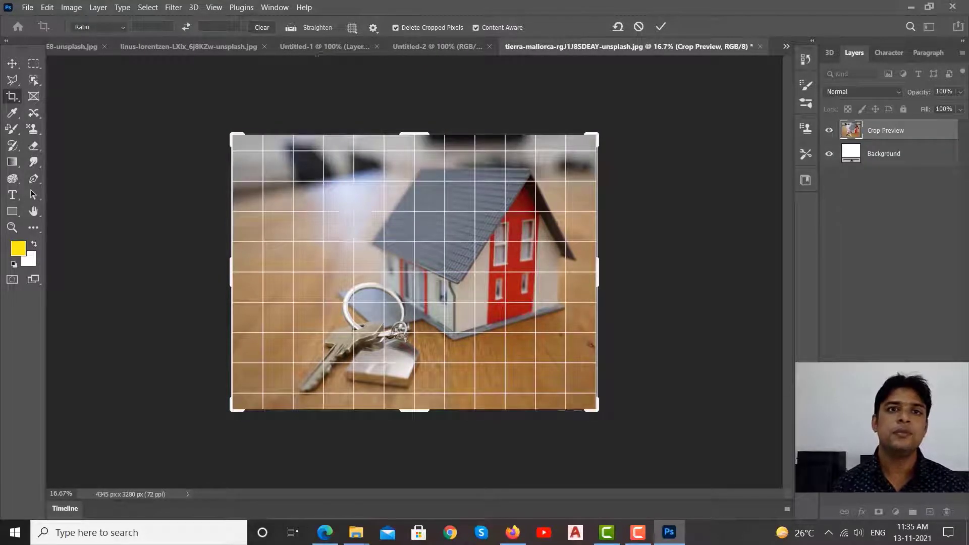
left_click(351, 28)
left_click(383, 67)
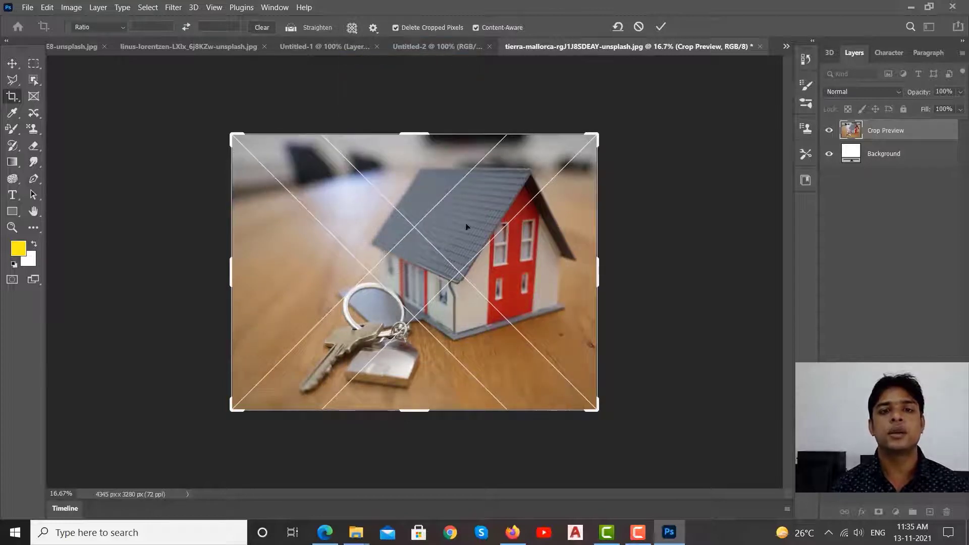
left_click_drag(466, 224, 430, 247)
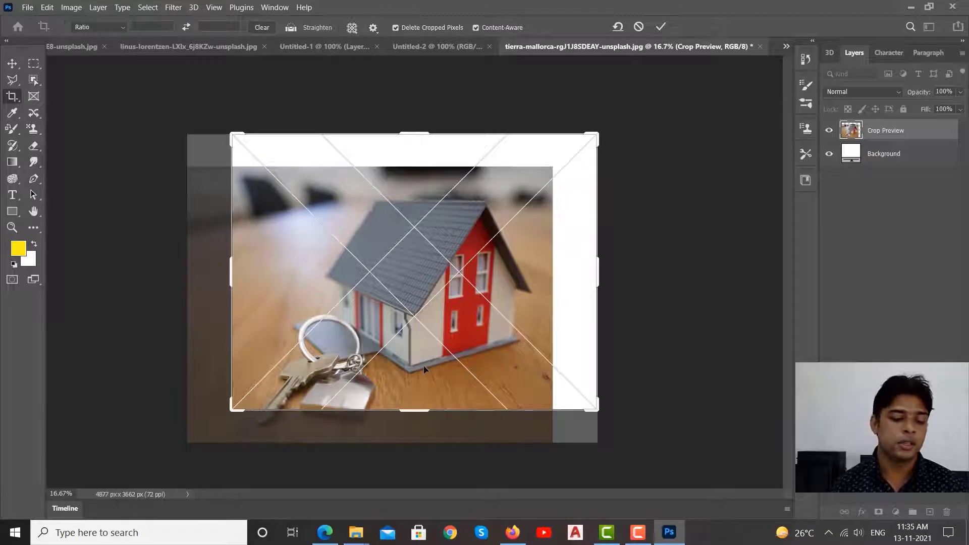
Step: Switch the crop guide to Triangle and slide the photo back to fill the crop box
left_click(352, 27)
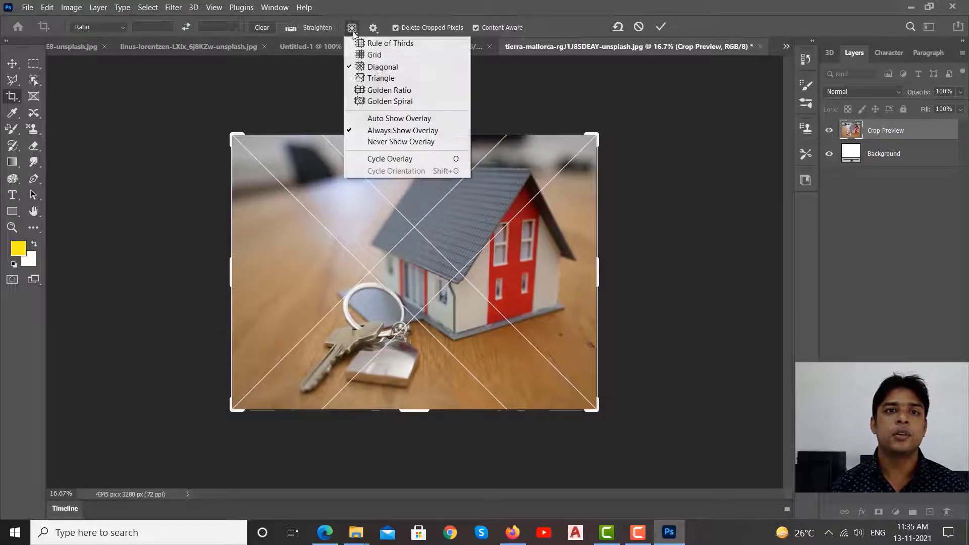
left_click(387, 78)
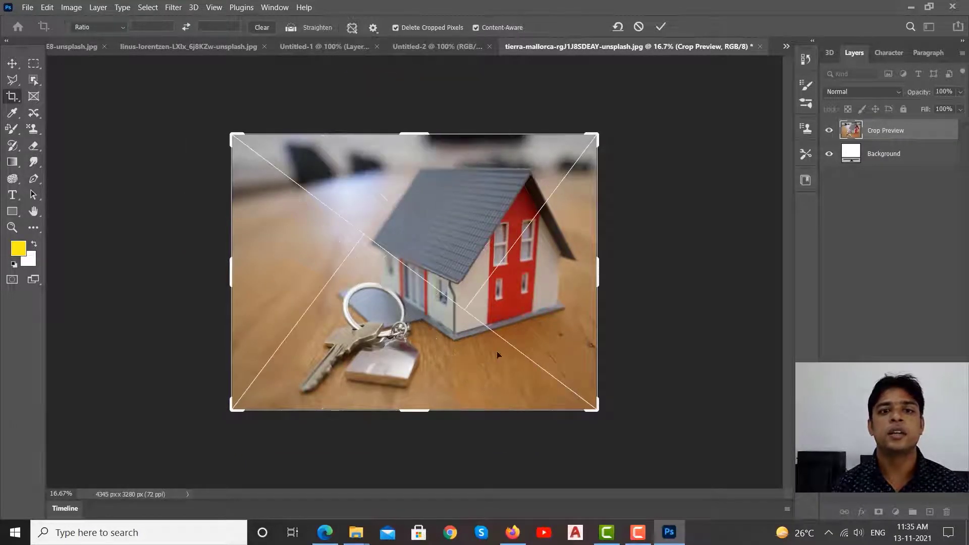
left_click_drag(473, 257, 407, 272)
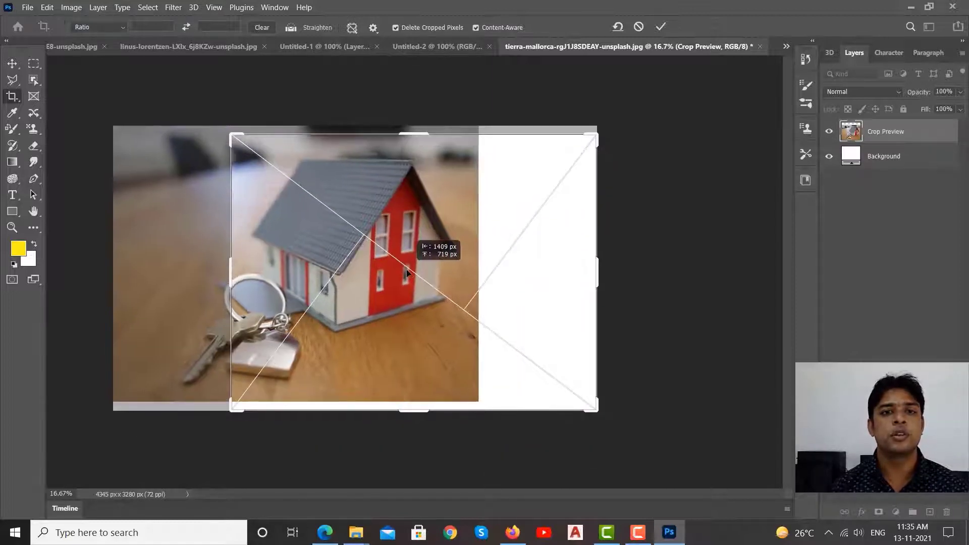
left_click_drag(409, 272, 501, 276)
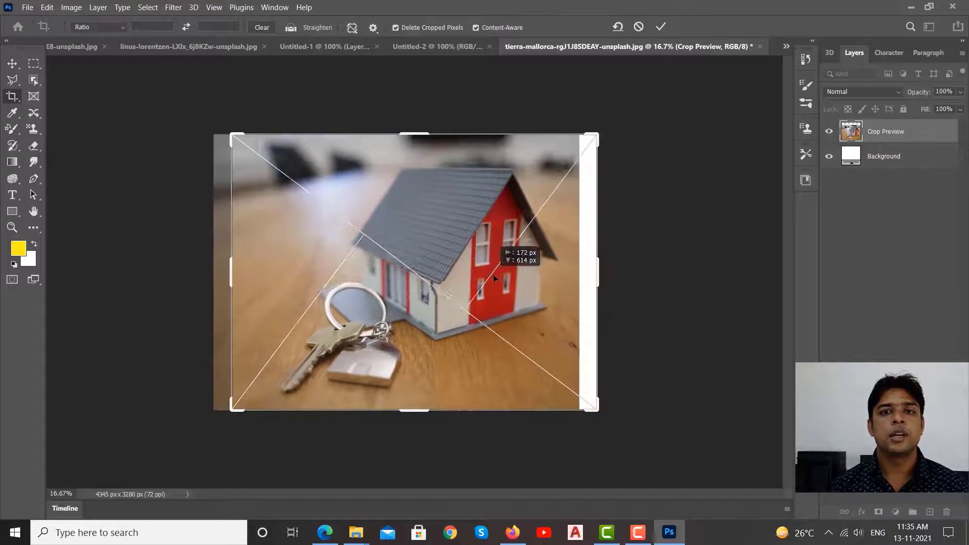
left_click(356, 32)
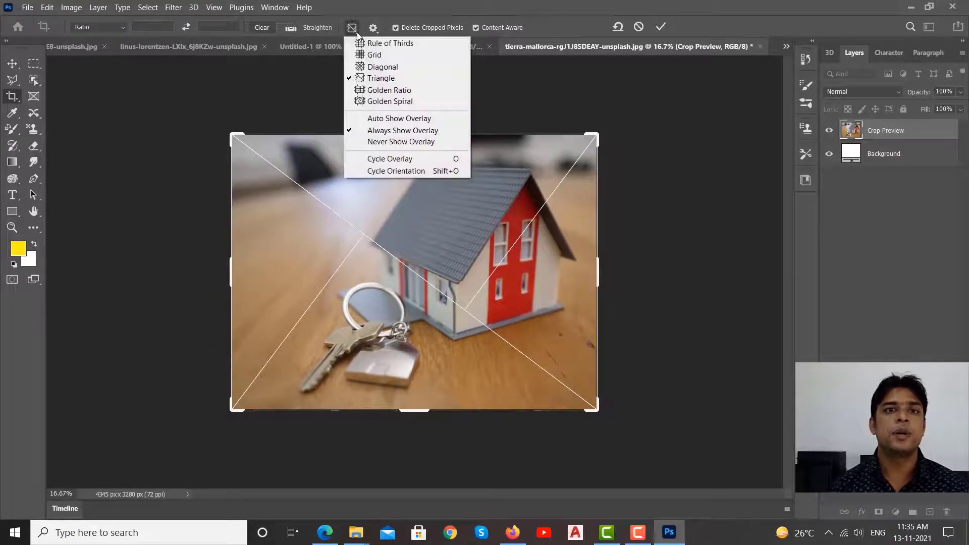
Step: Use Golden Ratio then Golden Spiral guides and crop the house photo to 4345 × 2426 px
left_click(403, 94)
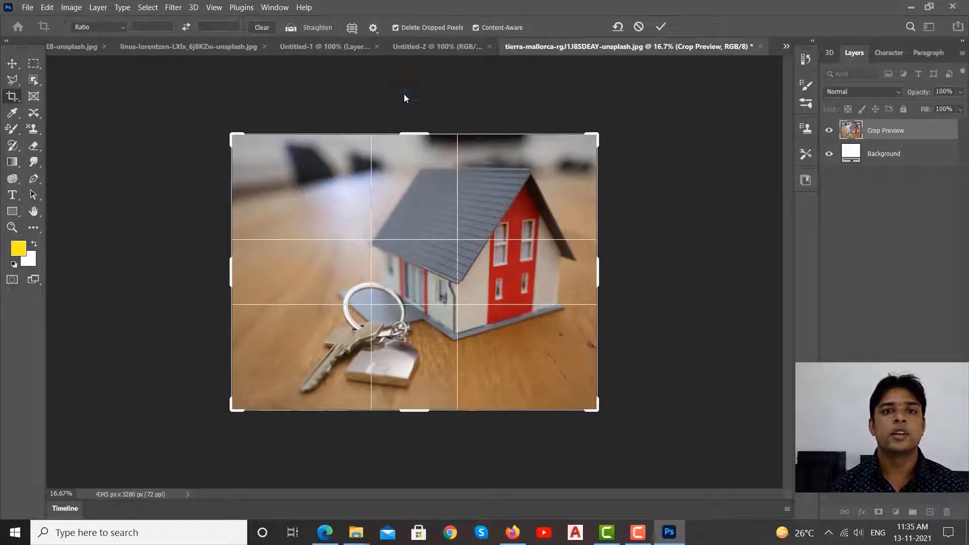
mouse_move(452, 225)
left_mouse_down()
mouse_move(460, 241)
mouse_move(471, 210)
left_mouse_up()
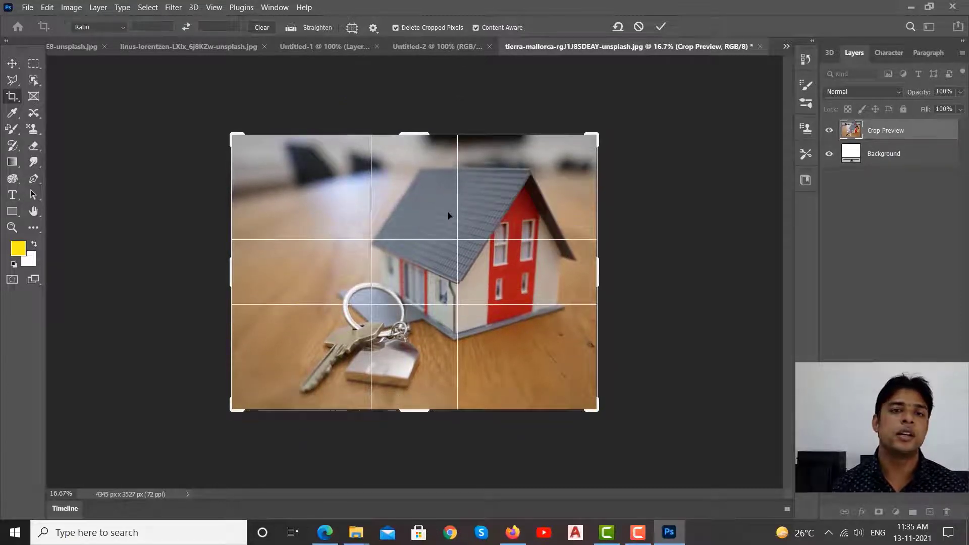
left_click(355, 31)
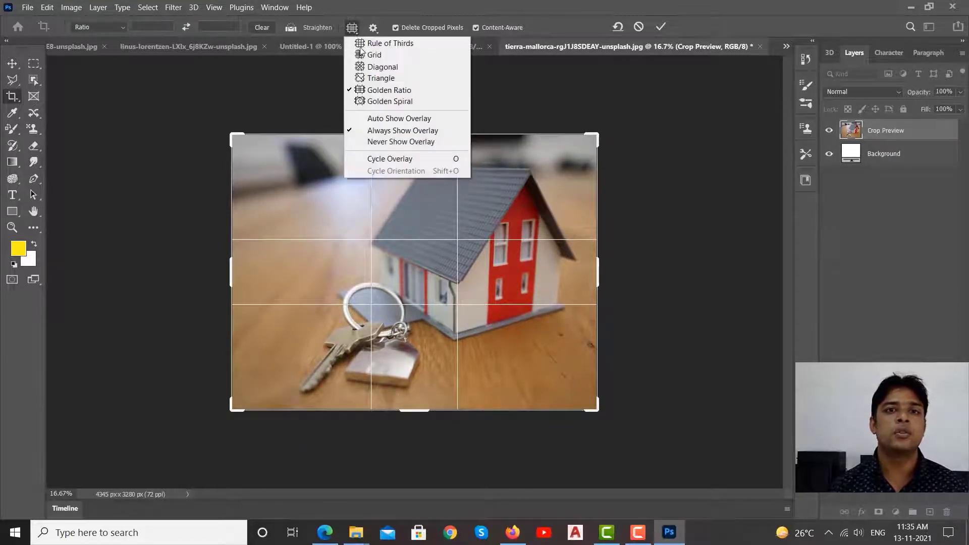
left_click(390, 101)
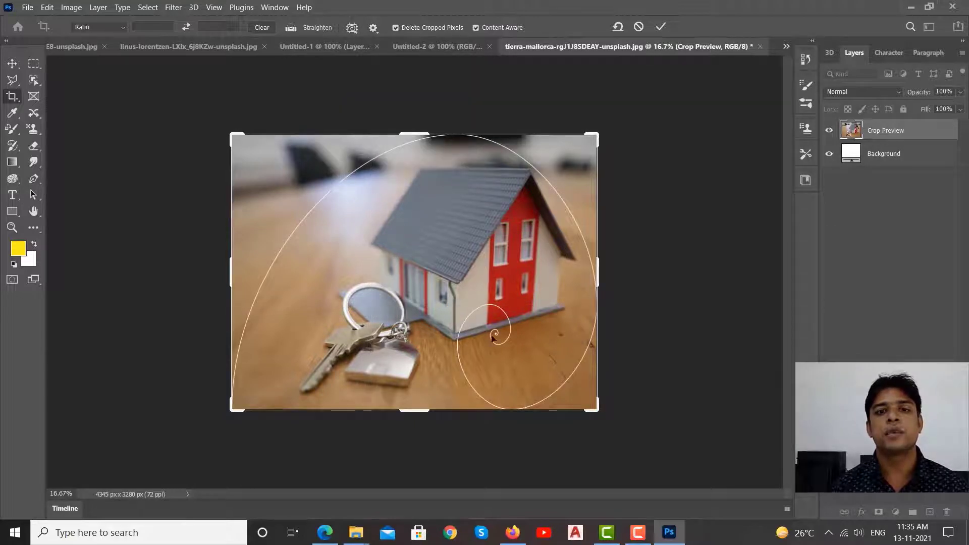
left_click_drag(503, 282, 505, 265)
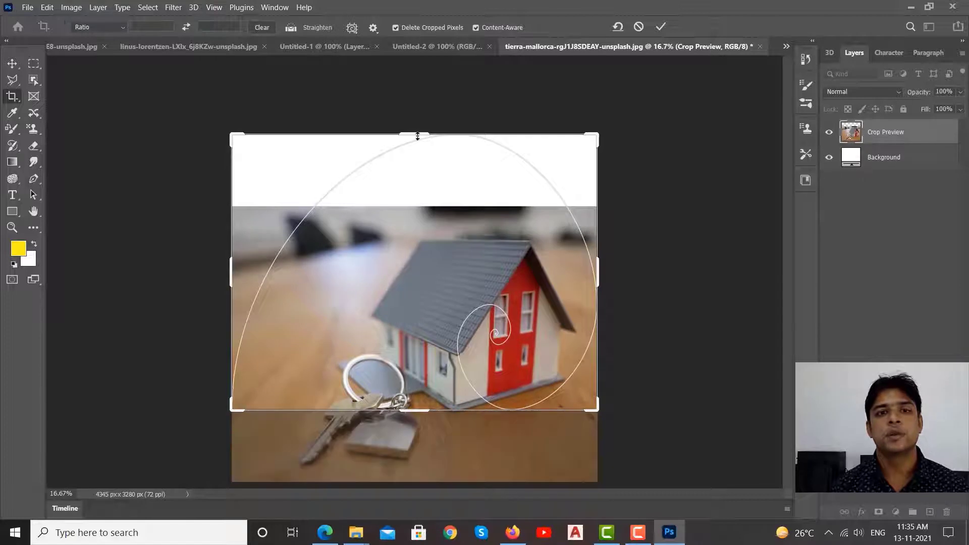
mouse_move(418, 133)
left_mouse_down()
mouse_move(424, 188)
mouse_move(424, 151)
left_mouse_up()
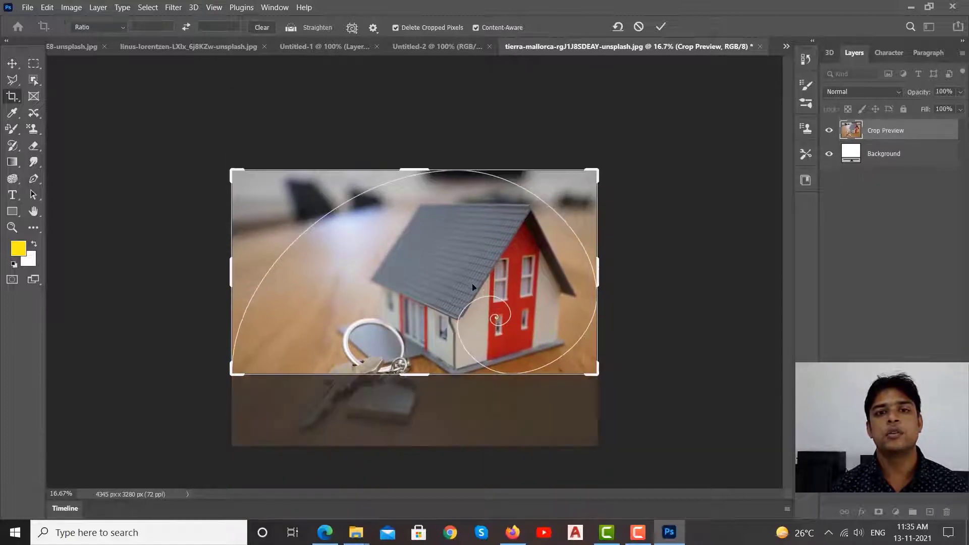
key("Return")
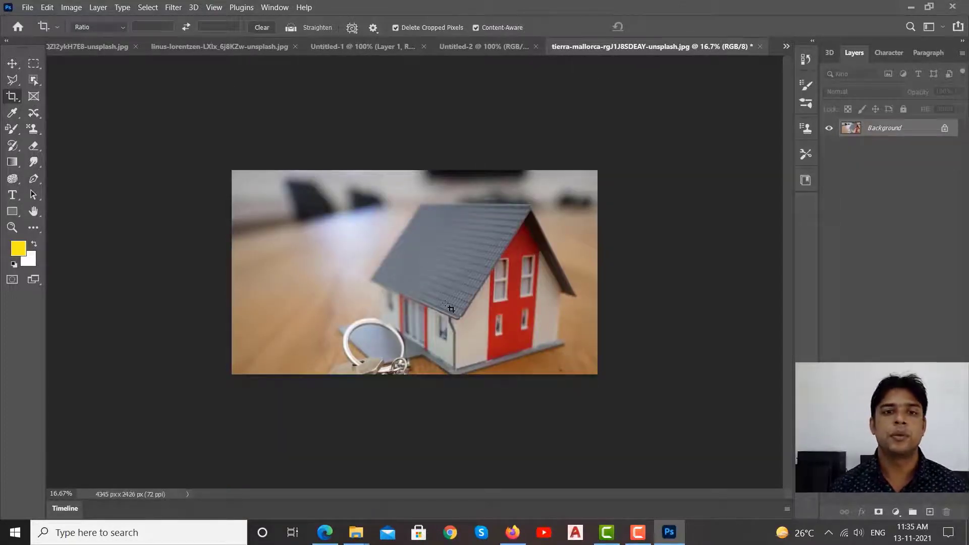
Step: Toggle Use Classic Mode on and off, set crop shield opacity to 99%, and start a new crop
left_click(355, 31)
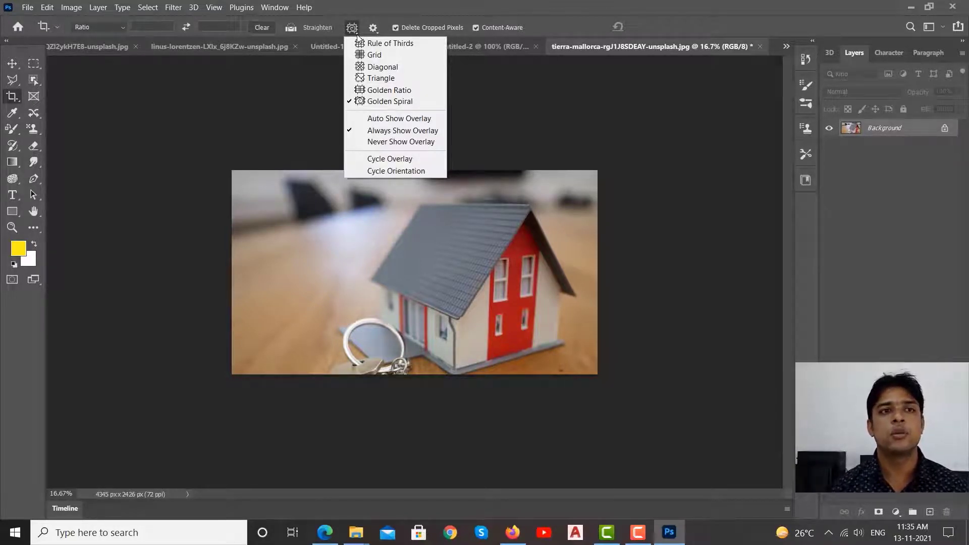
left_click(380, 31)
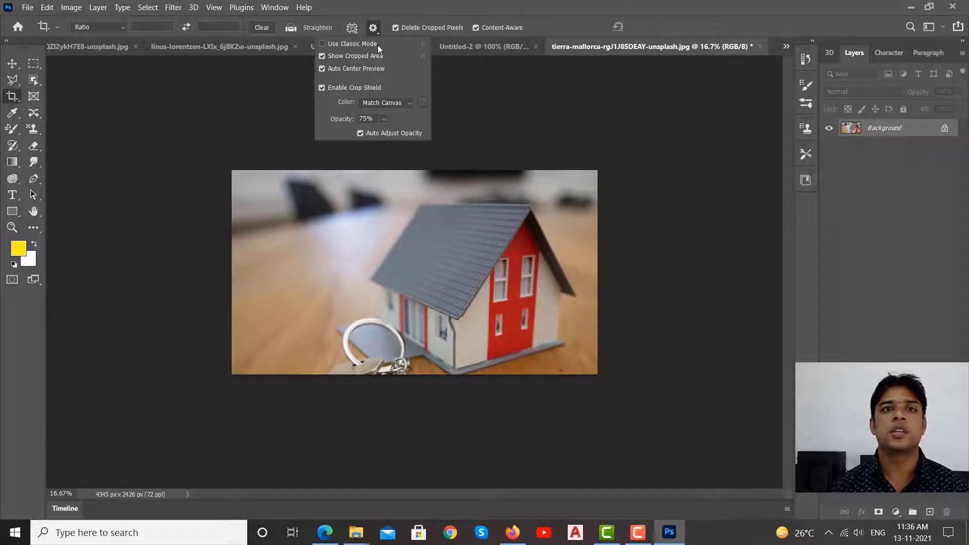
left_click(373, 45)
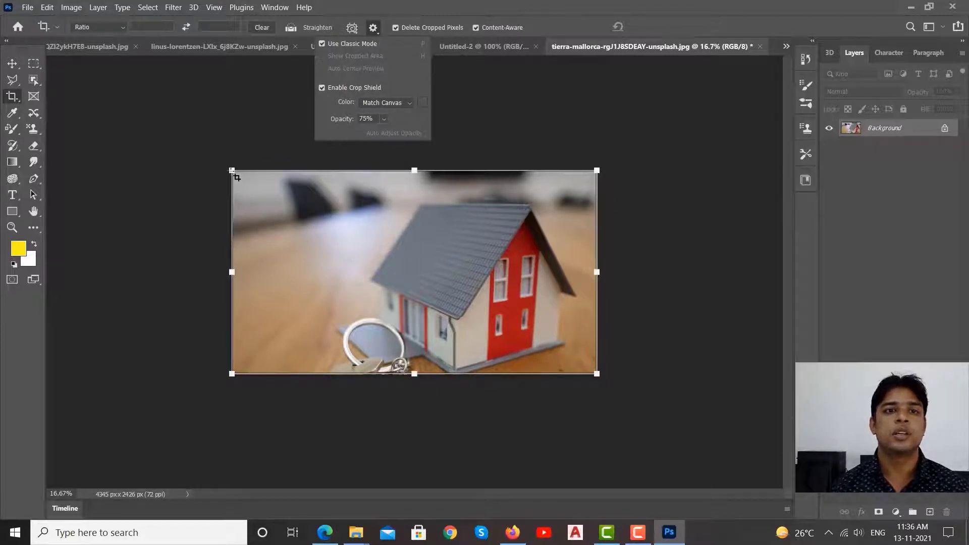
left_click(235, 177)
left_click(380, 32)
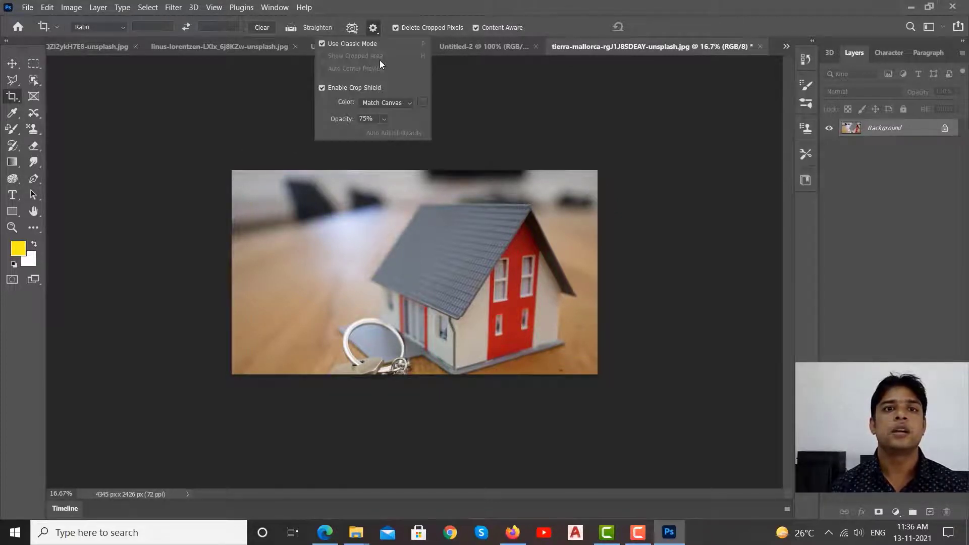
left_click(360, 44)
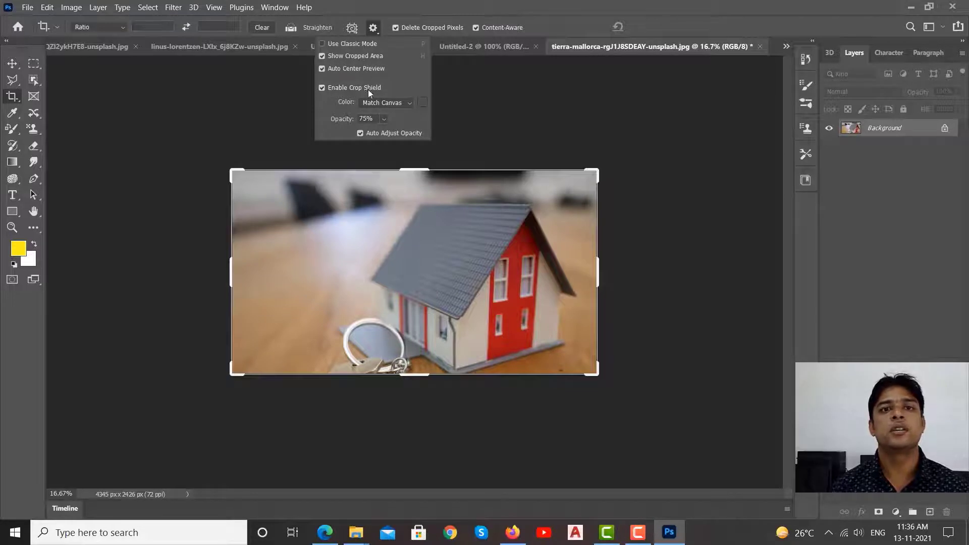
left_click(384, 119)
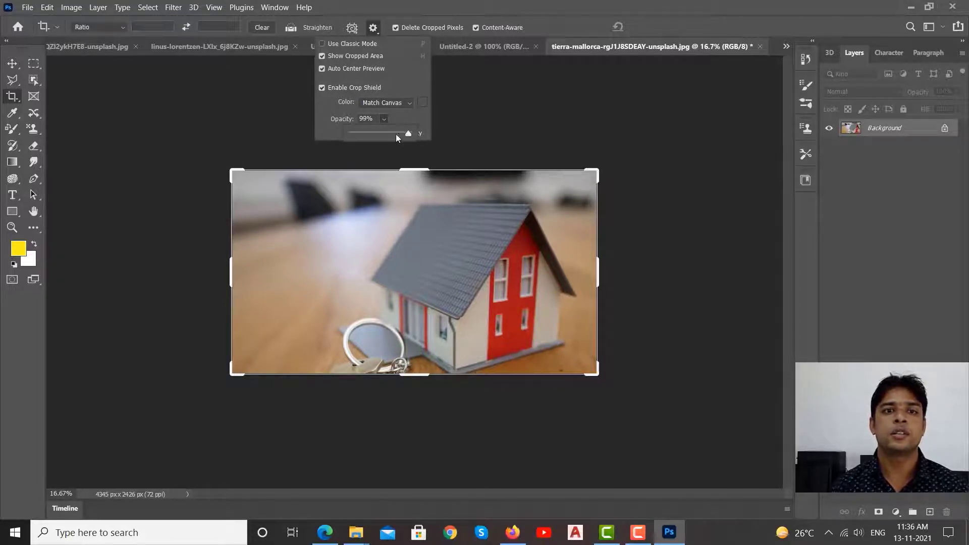
left_click(438, 119)
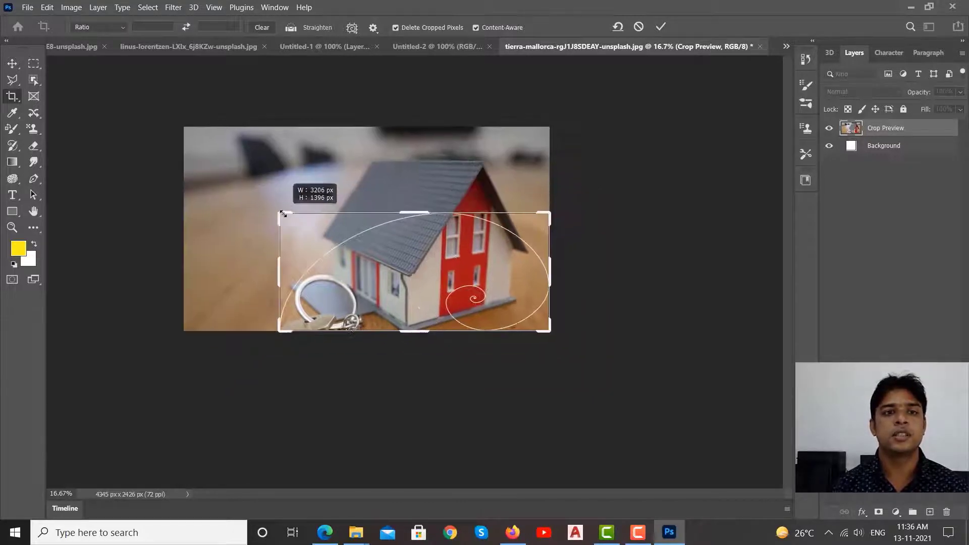
Step: Apply a smaller crop, then a content-aware crop that extends past the photo's edges
mouse_move(234, 170)
left_mouse_down()
mouse_move(283, 212)
mouse_move(361, 253)
left_mouse_up()
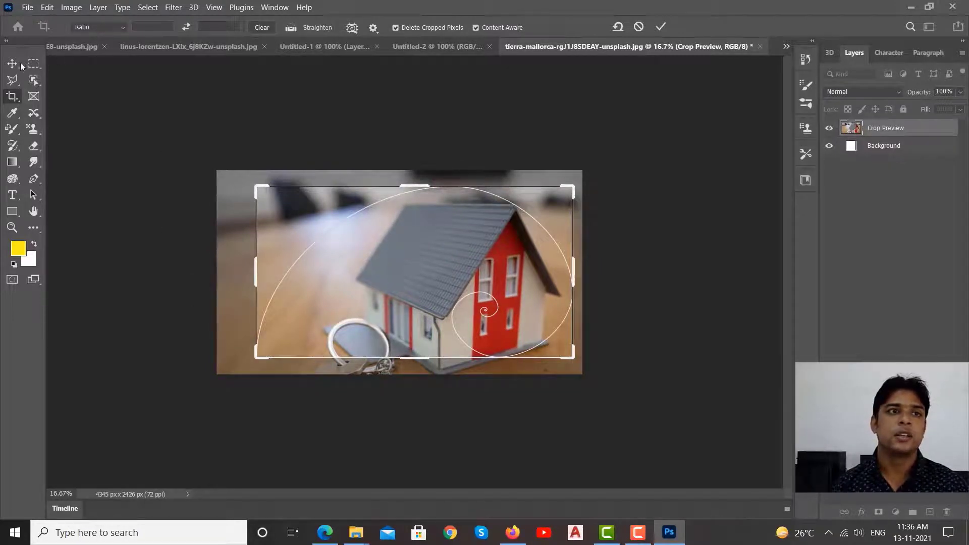
key("Return")
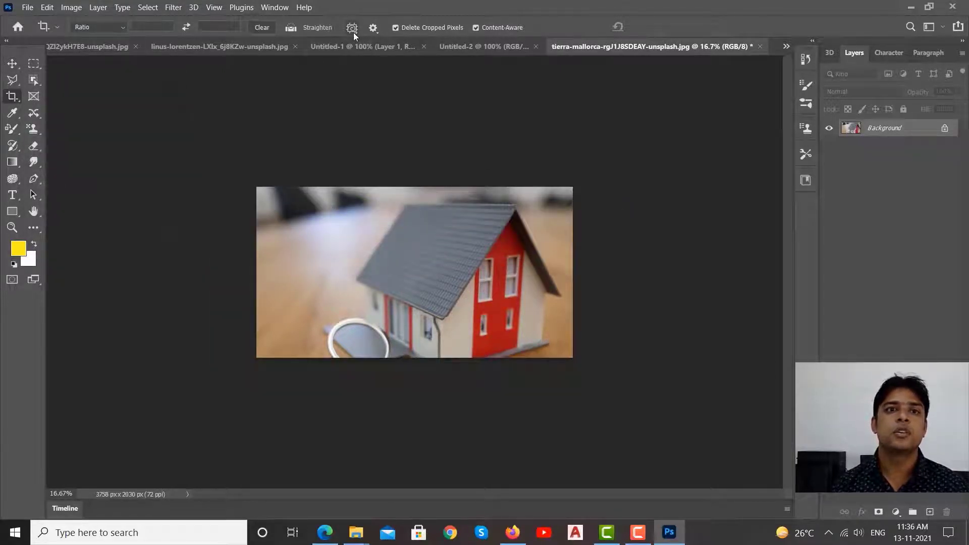
left_click_drag(272, 190, 546, 325)
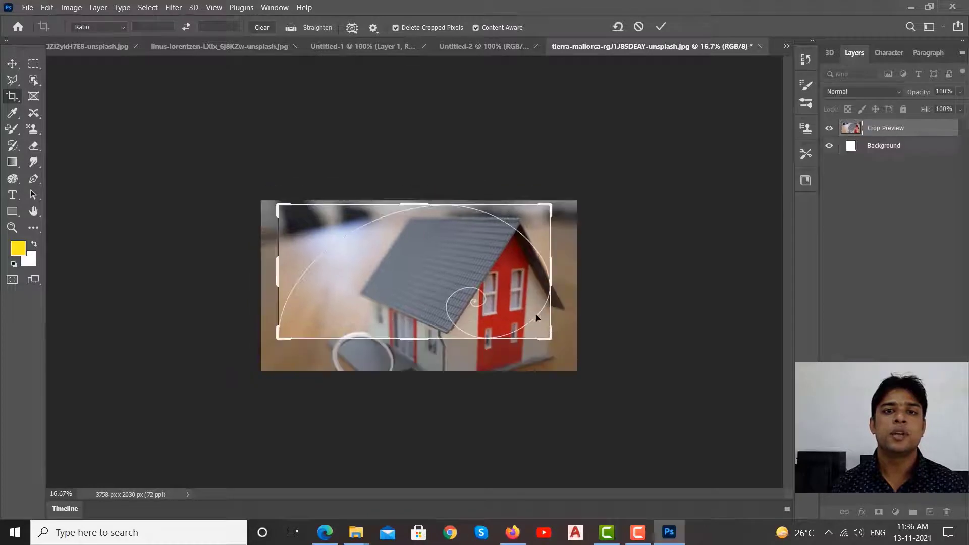
left_click_drag(463, 325, 436, 325)
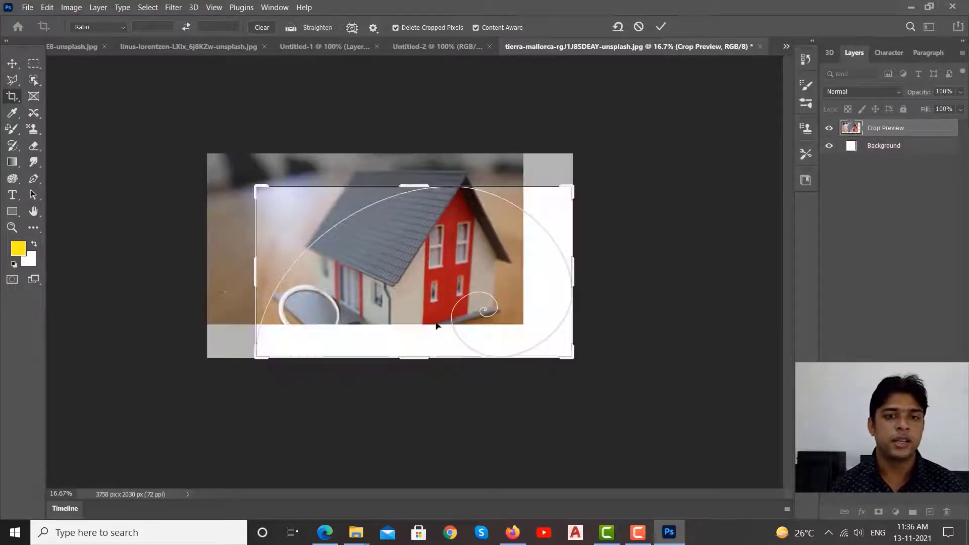
key("Return")
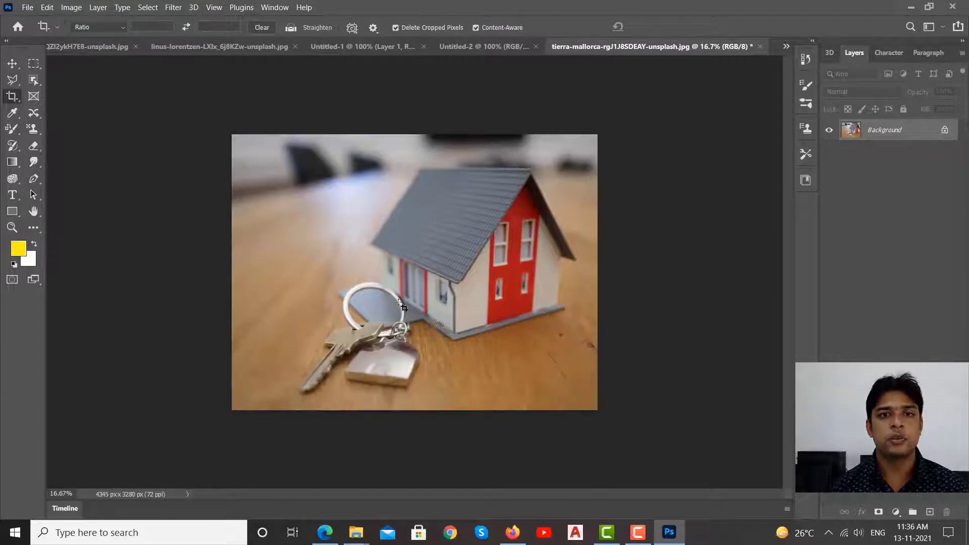
Step: Keep cropped pixels and crop most of the house photo
left_click(421, 29)
left_click_drag(288, 169, 583, 345)
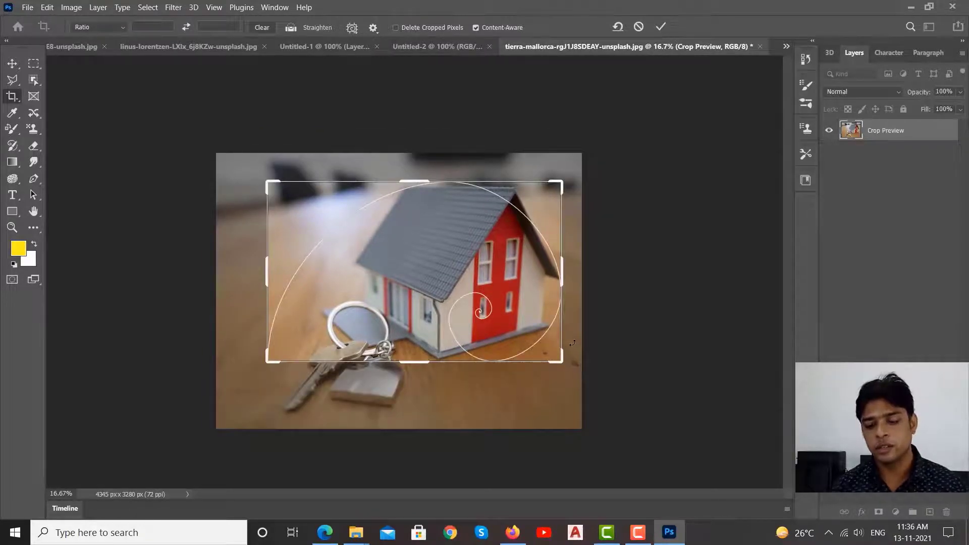
key("Return")
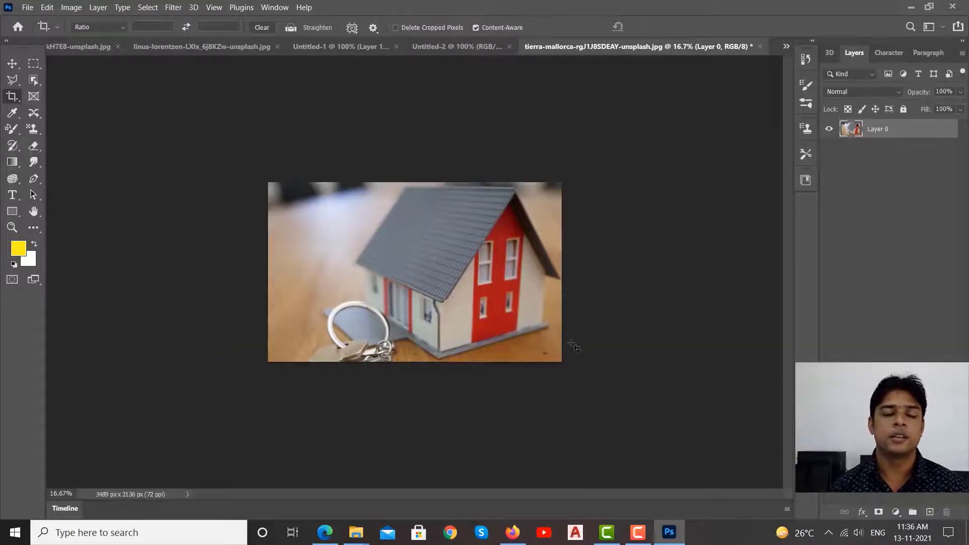
Step: Crop around the house and keys, then undo twice back to the full original photo
left_click_drag(280, 200, 540, 325)
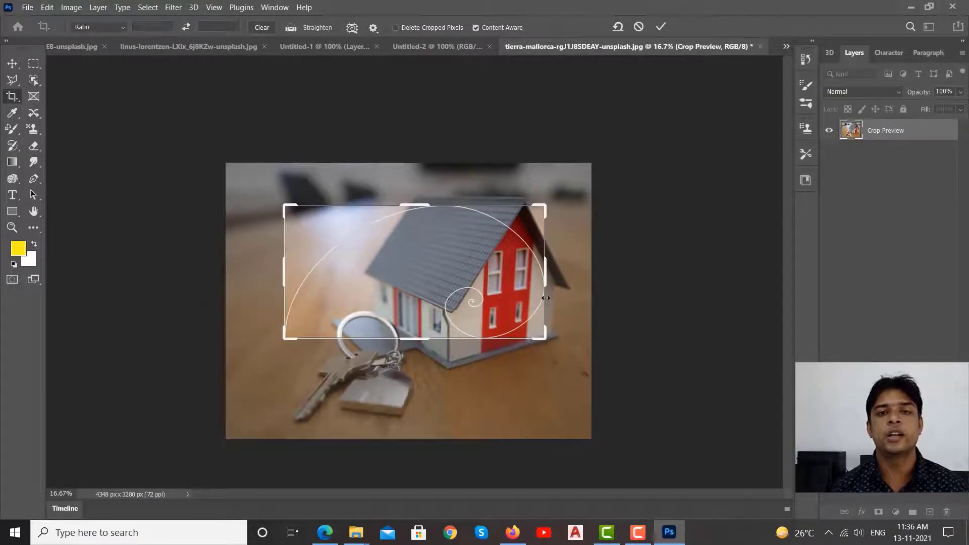
left_click_drag(444, 261, 434, 212)
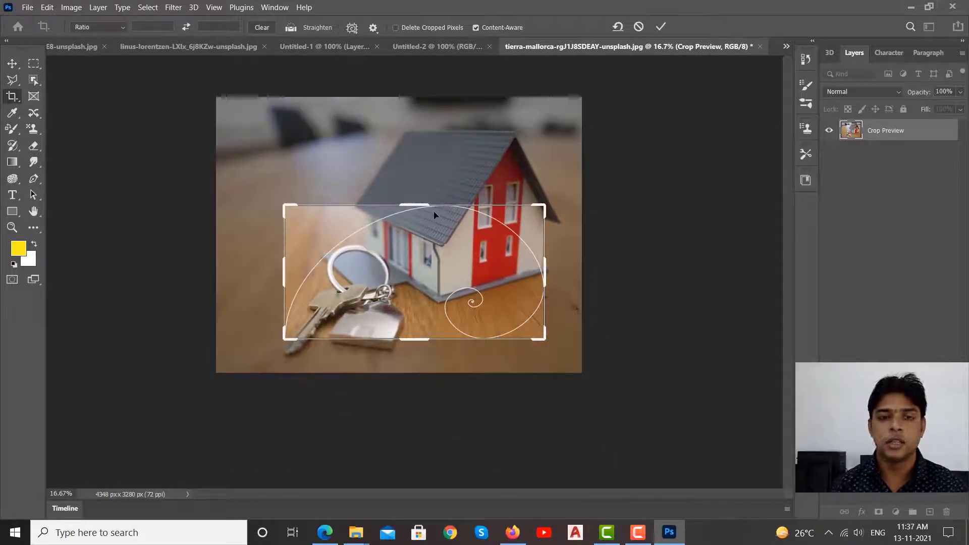
key("Return")
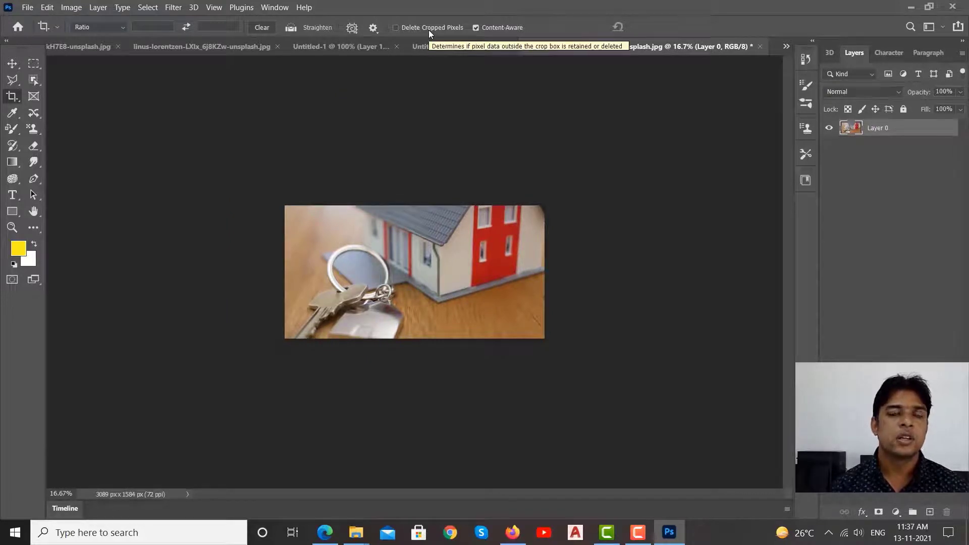
key("ctrl+z")
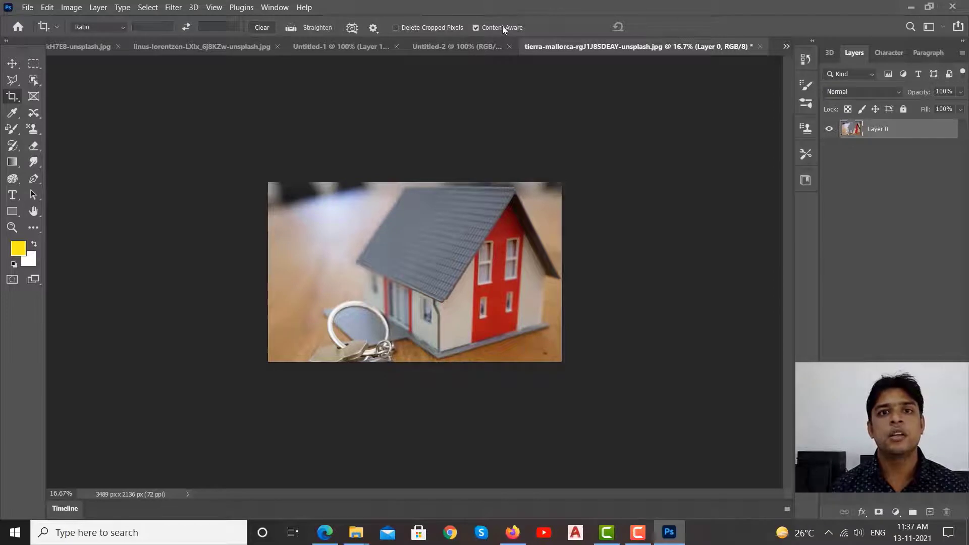
key("ctrl+z")
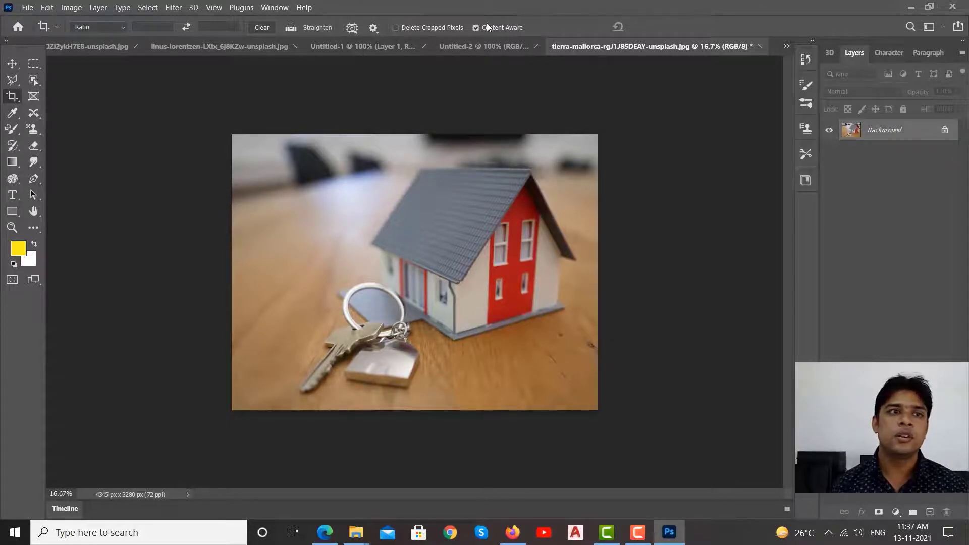
Step: Extend the crop past the right, bottom and left edges, content-aware filling to 4873×3508 px
left_click_drag(202, 122, 736, 506)
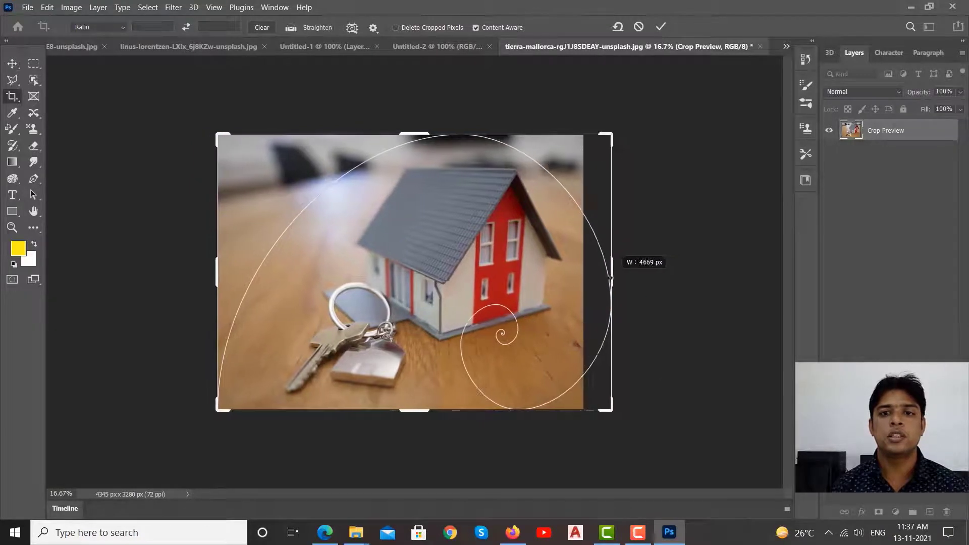
left_click_drag(598, 276, 612, 272)
left_click_drag(416, 415, 415, 425)
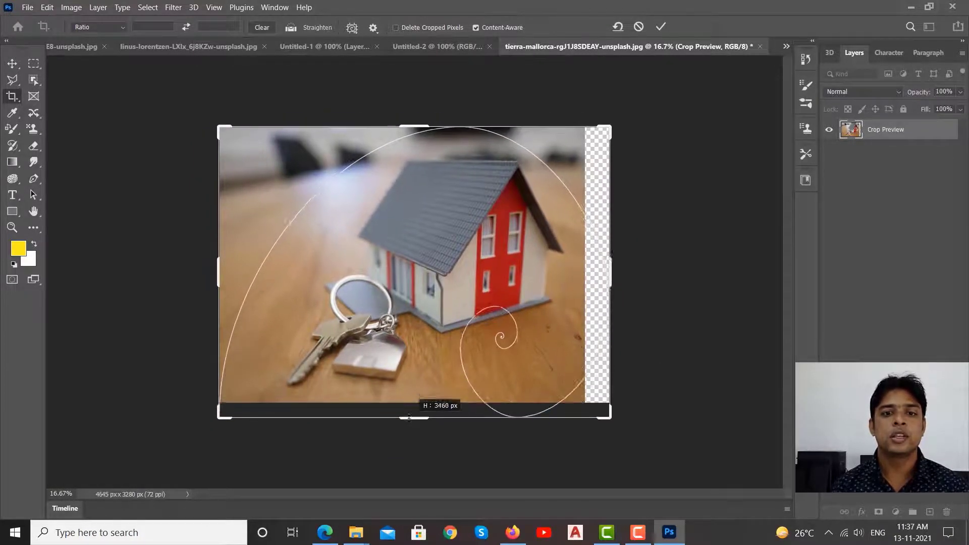
left_click_drag(214, 268, 205, 270)
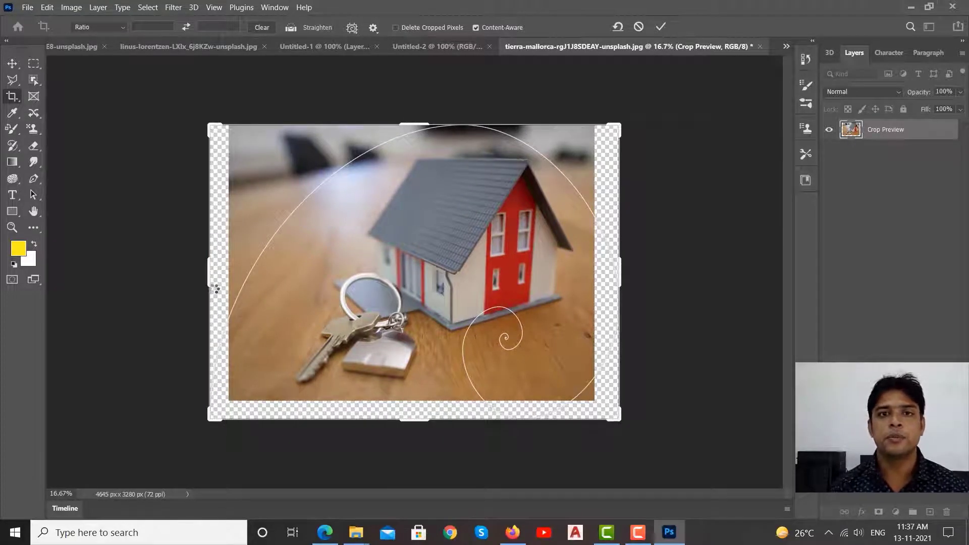
key("Return")
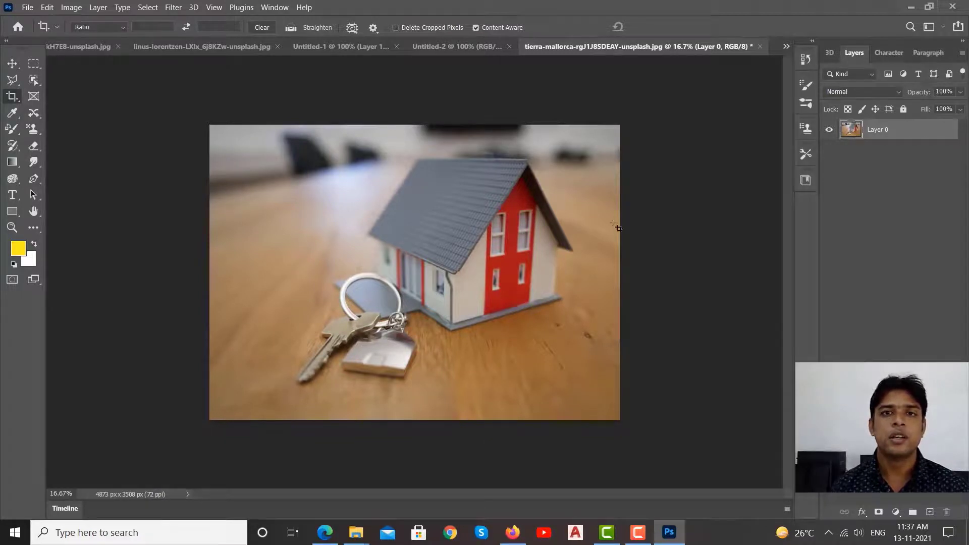
Step: On the Untitled-1 leaves document, extend all four sides with content-aware fill to 1422×813 px
left_click(323, 48)
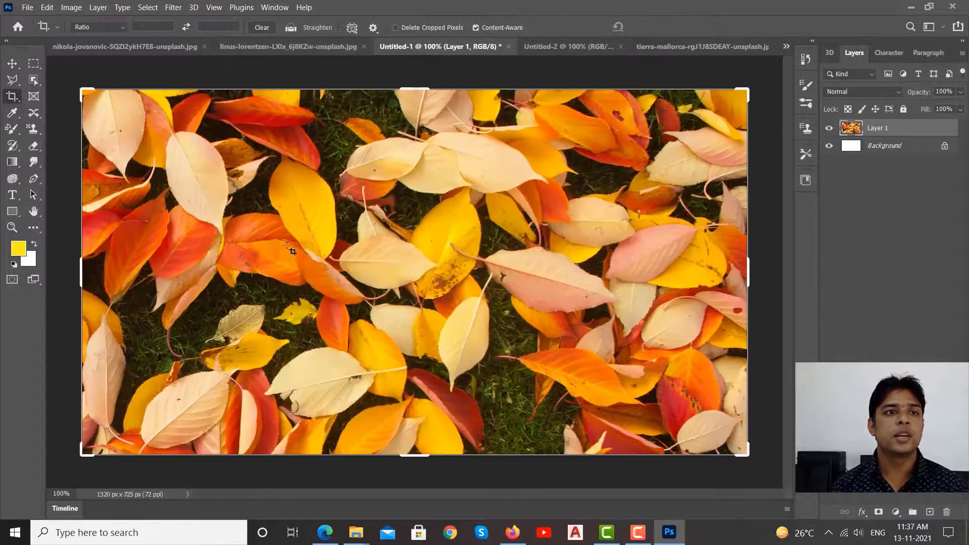
left_click_drag(76, 263, 63, 264)
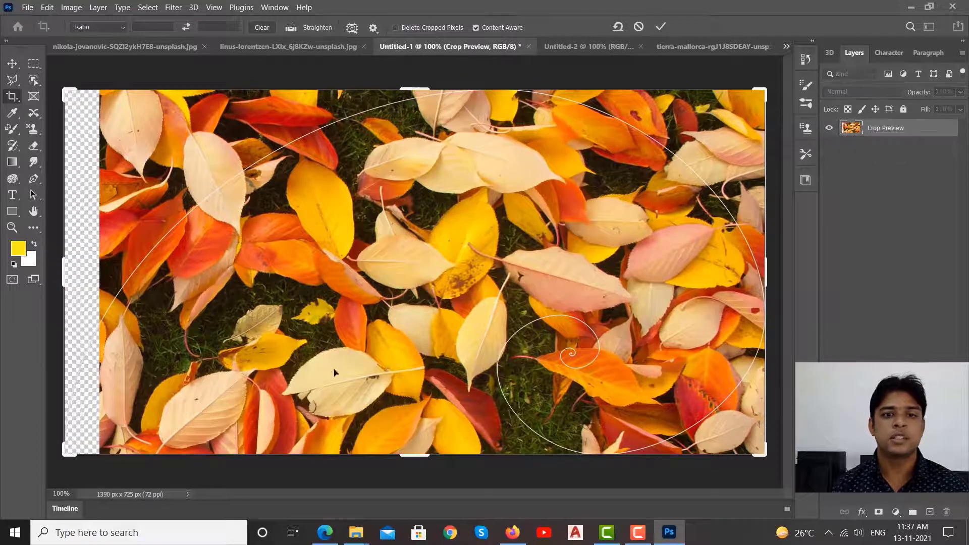
left_click_drag(428, 456, 428, 483)
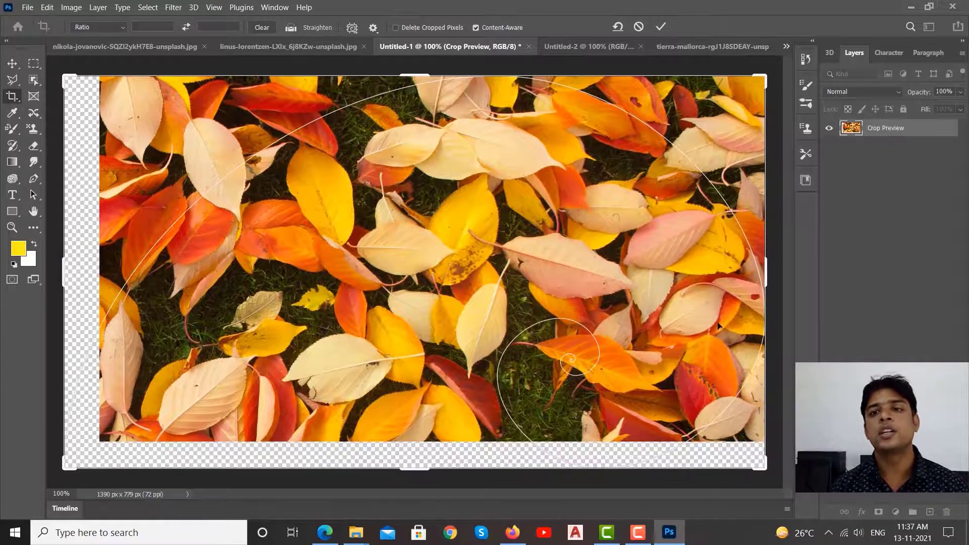
left_click_drag(767, 265, 812, 250)
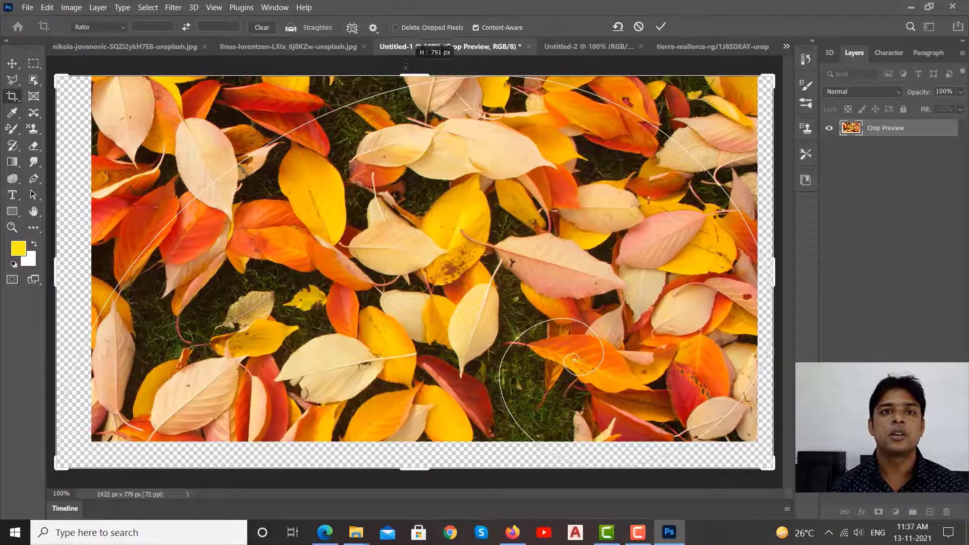
left_click_drag(405, 74, 405, 56)
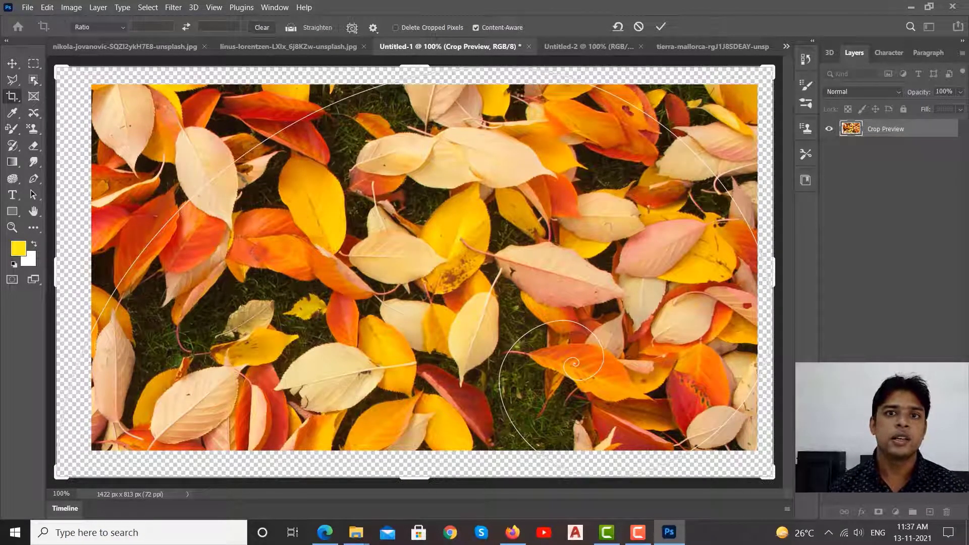
key("Return")
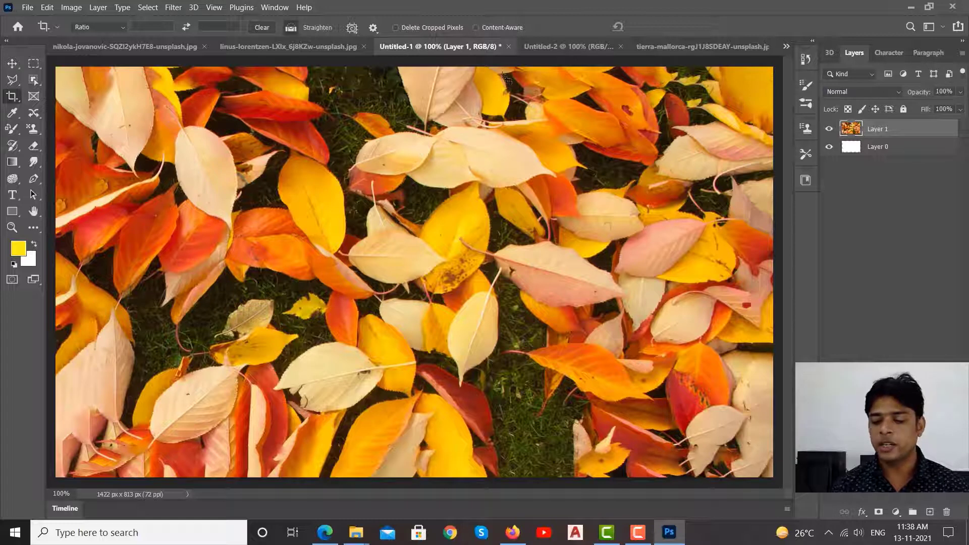
Step: Zoom out and extend the leaves image rightward without content-aware fill
key("ctrl+minus")
left_click(179, 136)
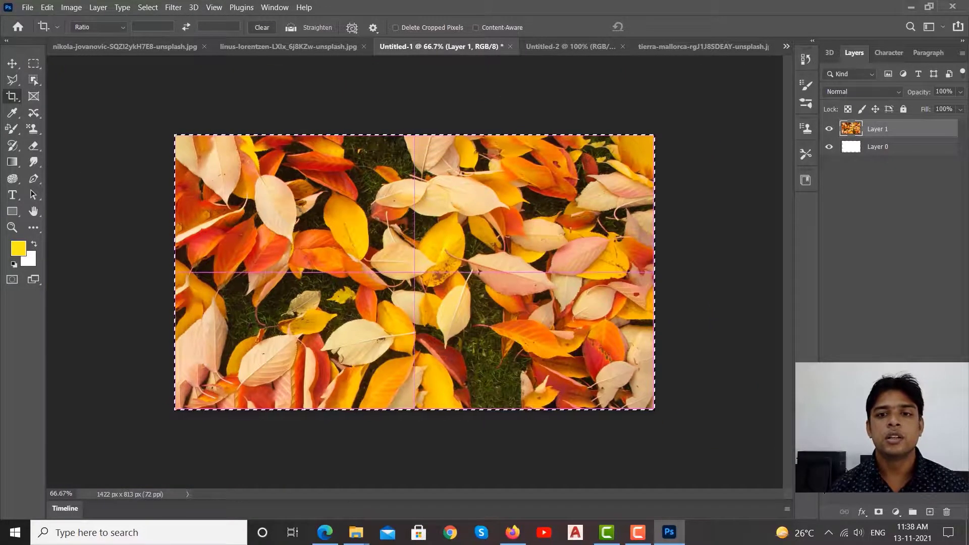
left_click_drag(661, 281, 671, 283)
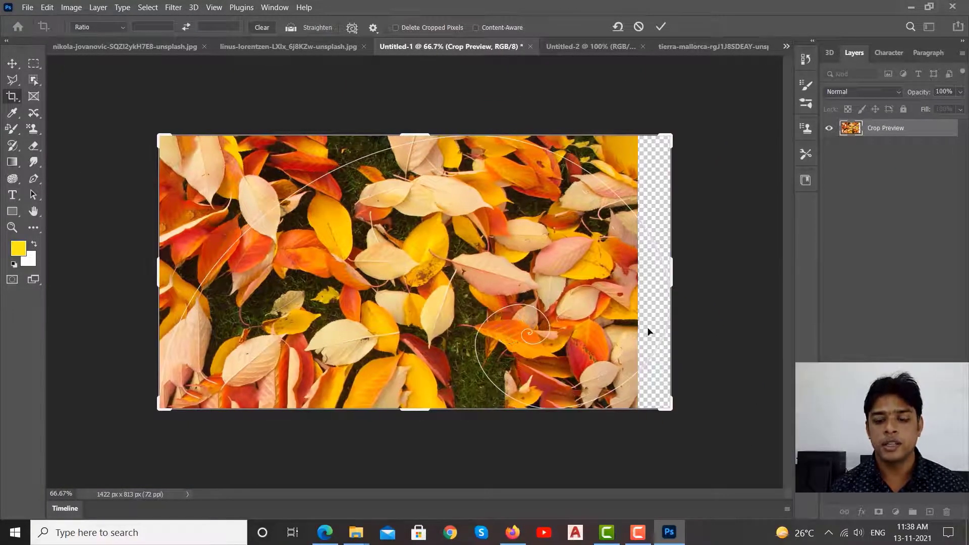
key("Return")
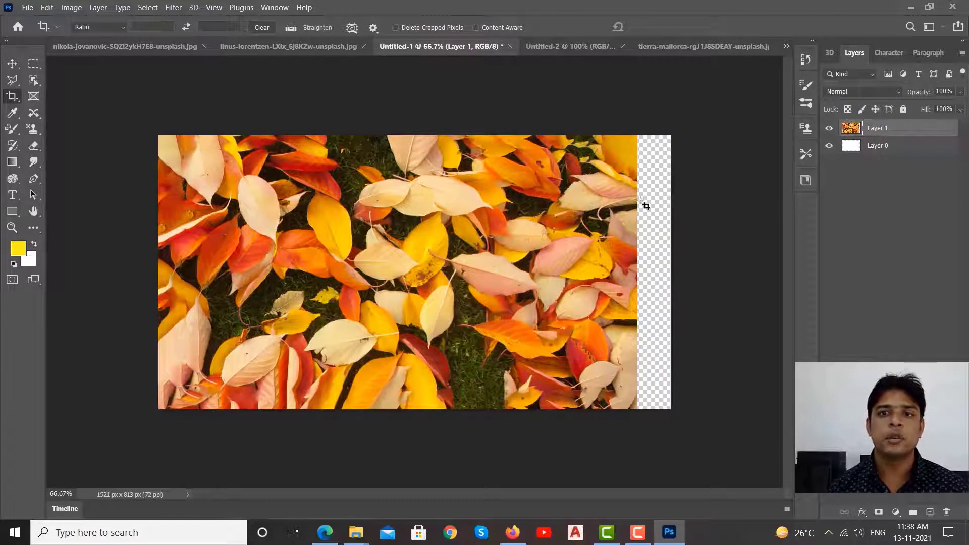
Step: Undo that extension, enable Content-Aware, and start a new crop extending right
key("ctrl+z")
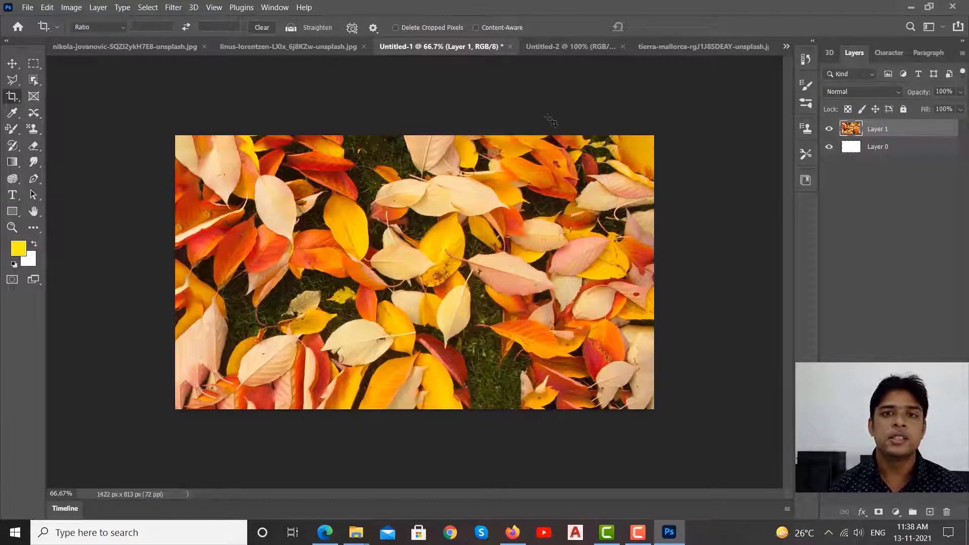
left_click(513, 28)
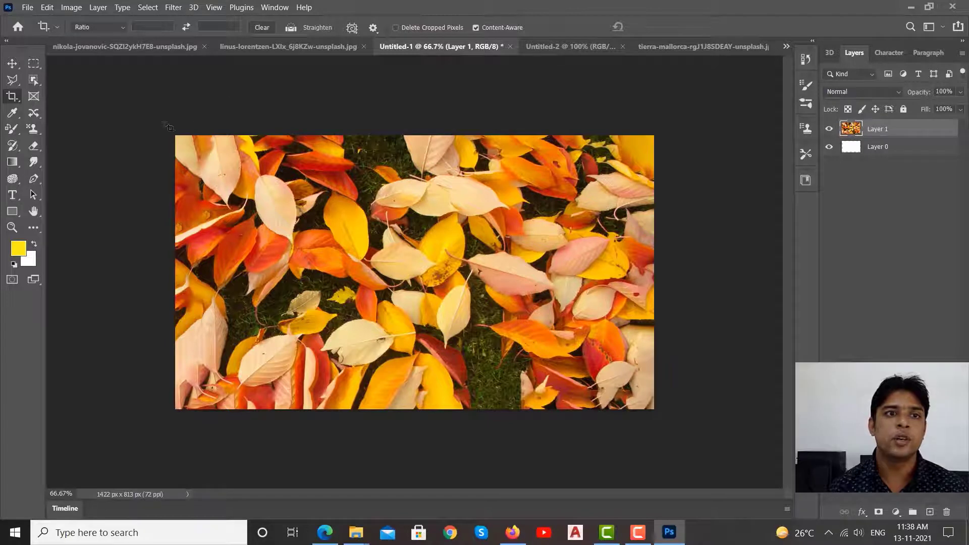
left_click(426, 432)
left_click_drag(655, 272, 694, 271)
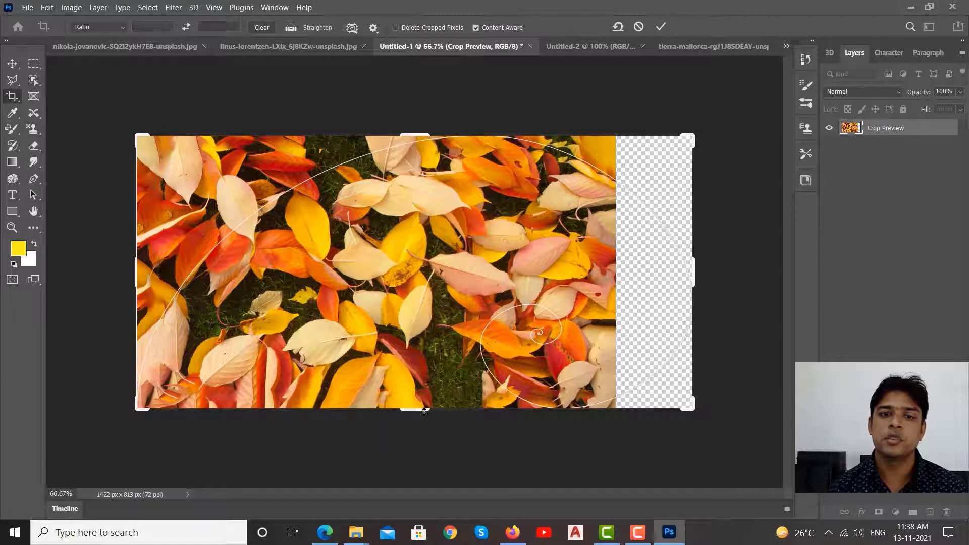
Step: Extend the crop below the leaves, then show the Crop tool's flyout of related tools
left_click_drag(424, 412, 428, 440)
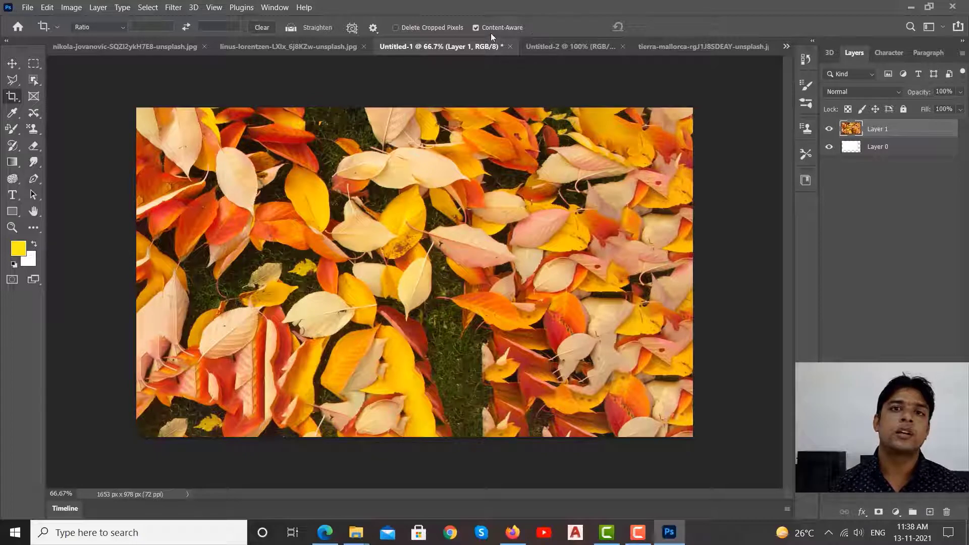
right_click(14, 101)
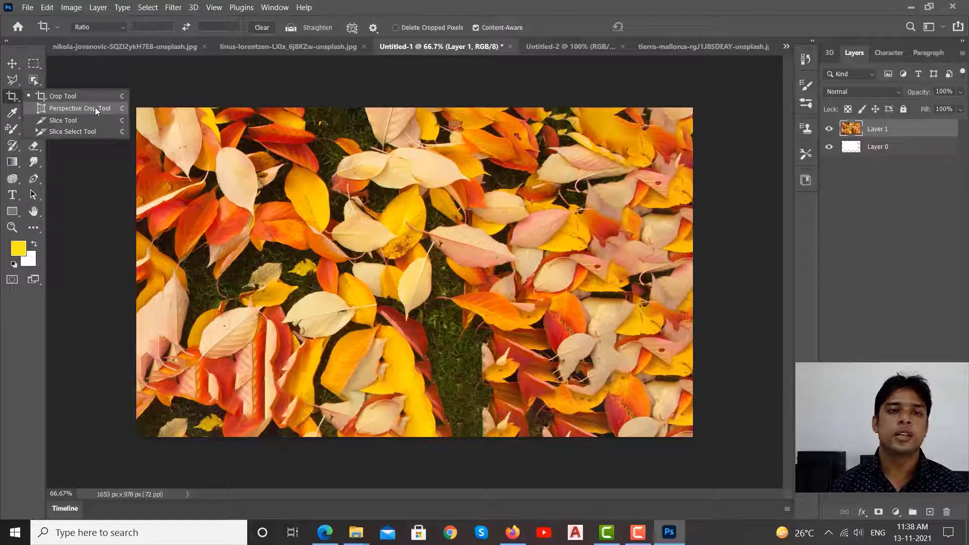
Step: Select the Perspective Crop Tool and cycle through the document tabs back to the house photo
left_click(95, 107)
left_click(241, 47)
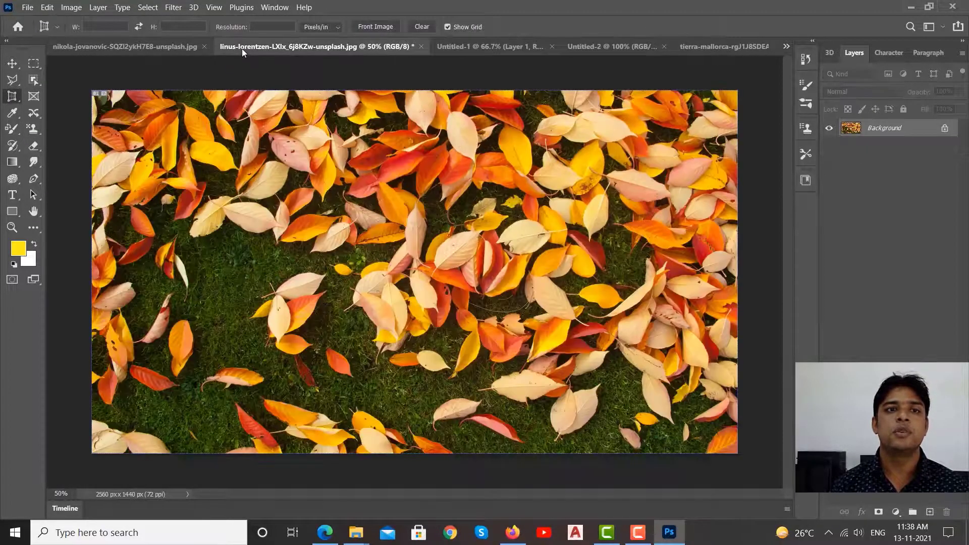
left_click(154, 47)
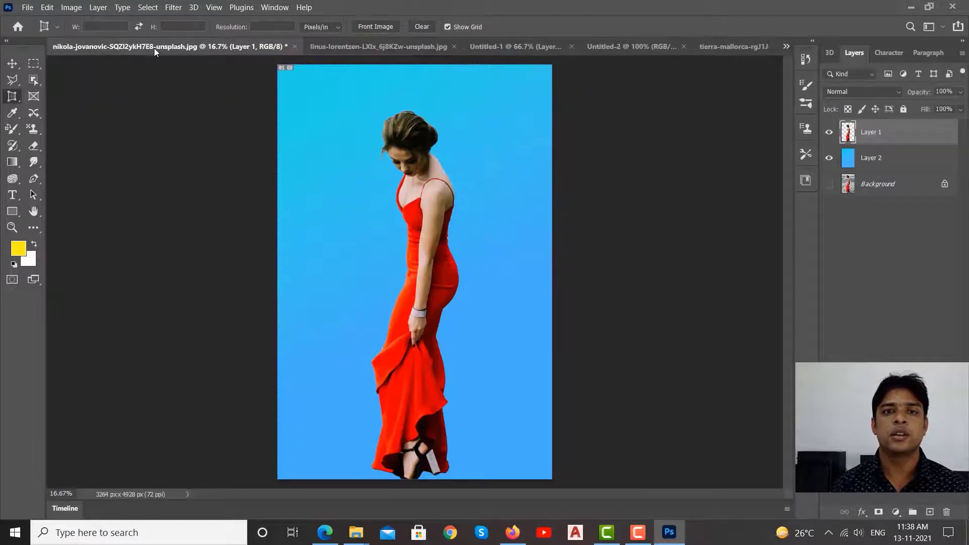
left_click(493, 49)
left_click(626, 48)
left_click(683, 47)
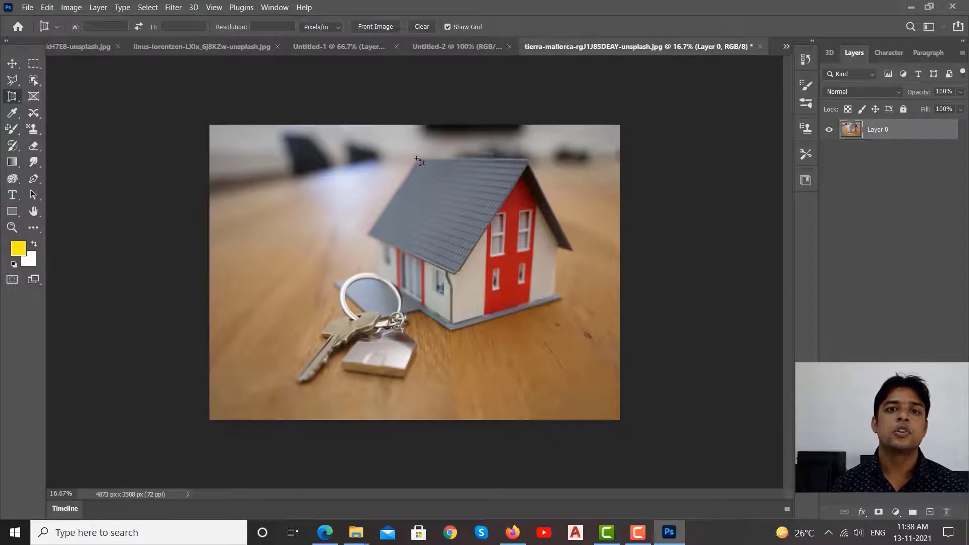
Step: Perspective-crop the roof into a 1308×1576 px image, view it, then undo it
left_click(525, 161)
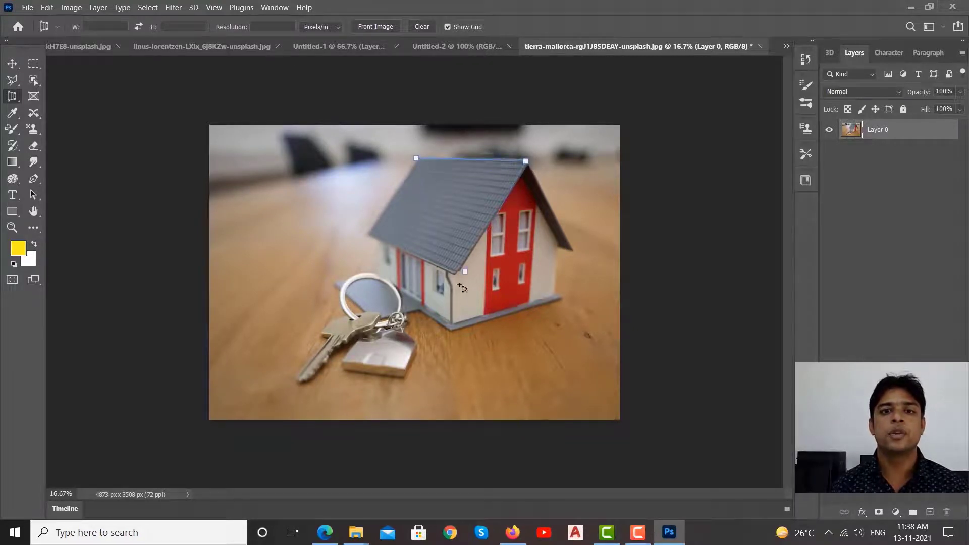
left_click(454, 272)
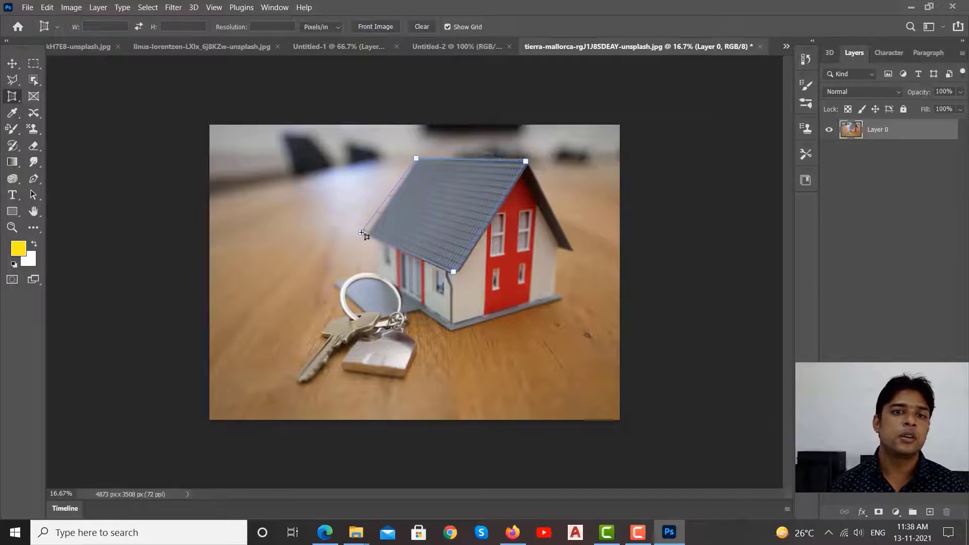
left_click(367, 235)
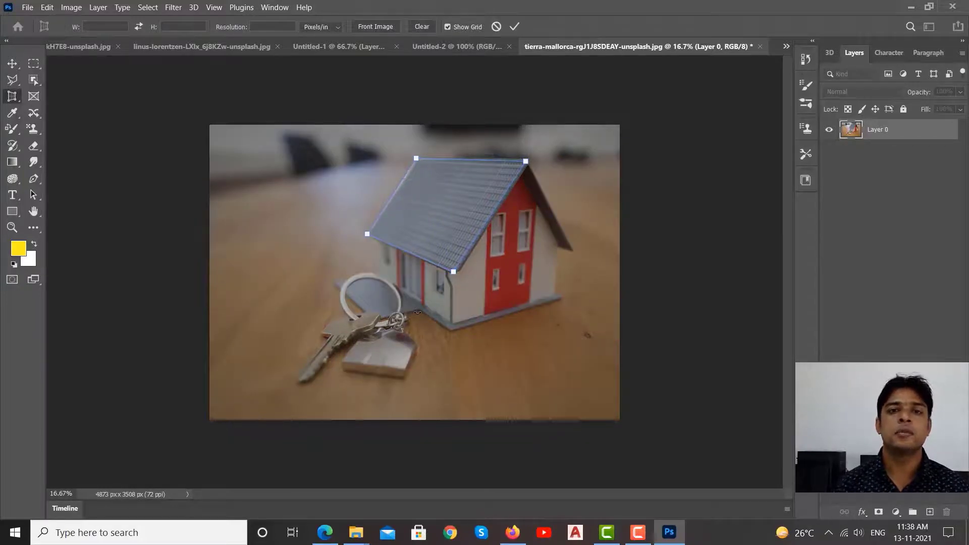
key("Return")
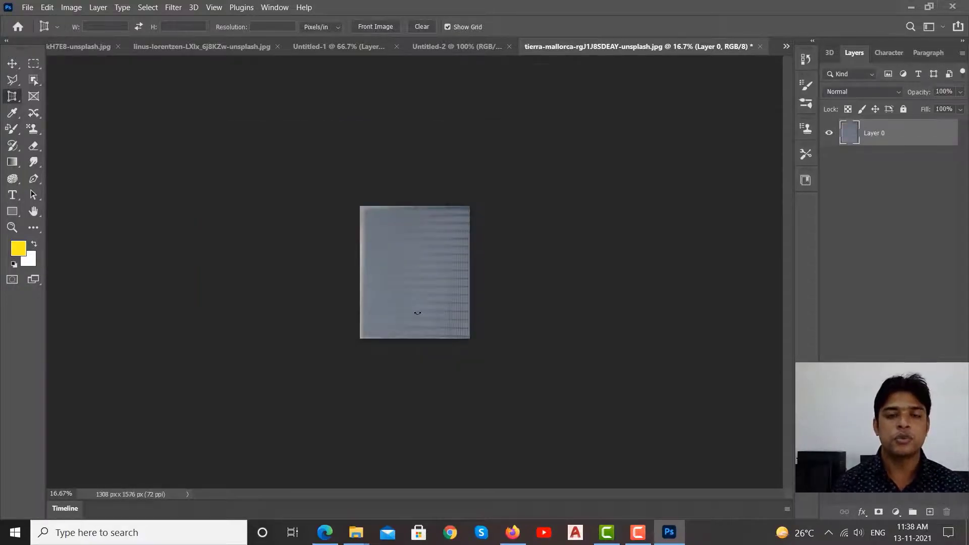
key("ctrl+1")
key("ctrl+minus")
key("ctrl+minus")
key("ctrl+minus")
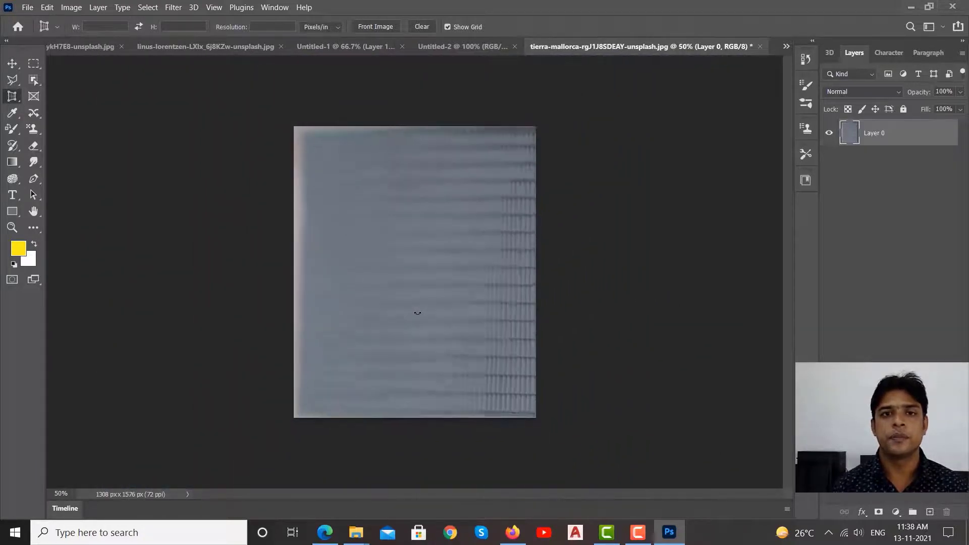
key("ctrl+z")
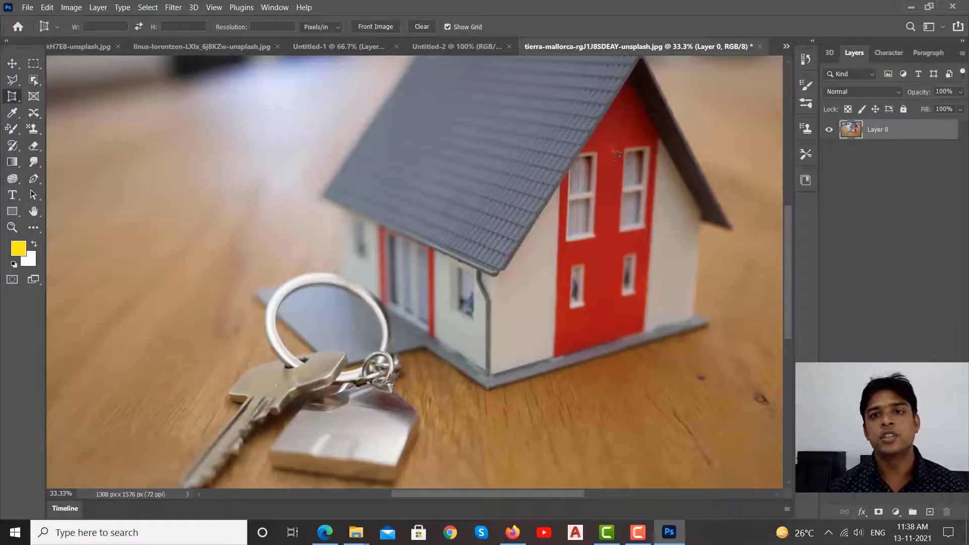
Step: Restore the full house photo, then perspective-crop its left wall into a 1830×603 px image
key("ctrl+z")
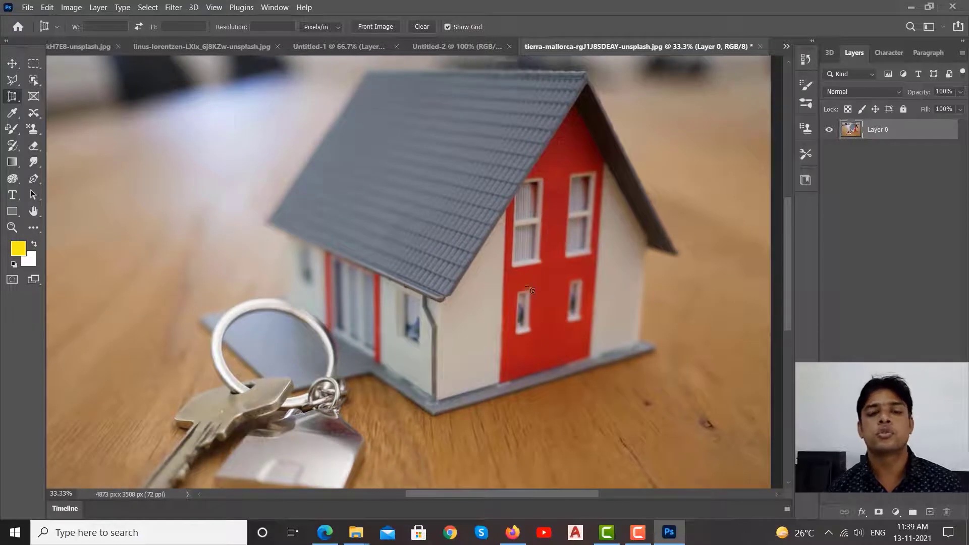
left_click_drag(422, 285, 468, 268)
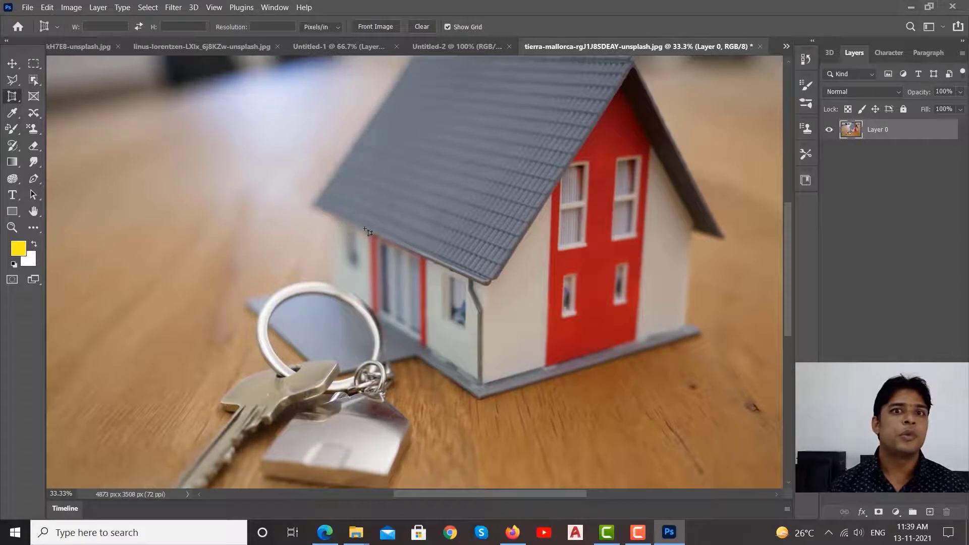
left_click(334, 221)
left_click(457, 271)
left_click(469, 281)
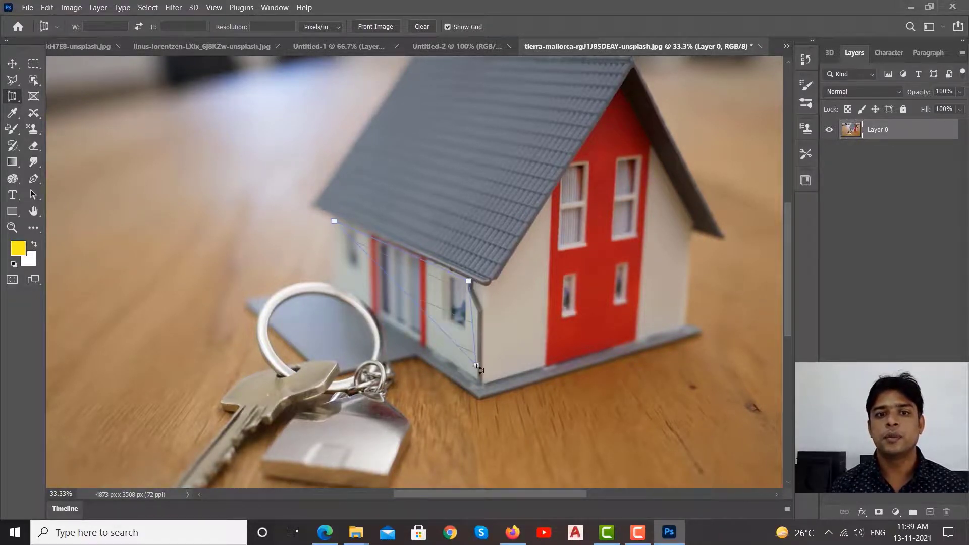
left_click(469, 375)
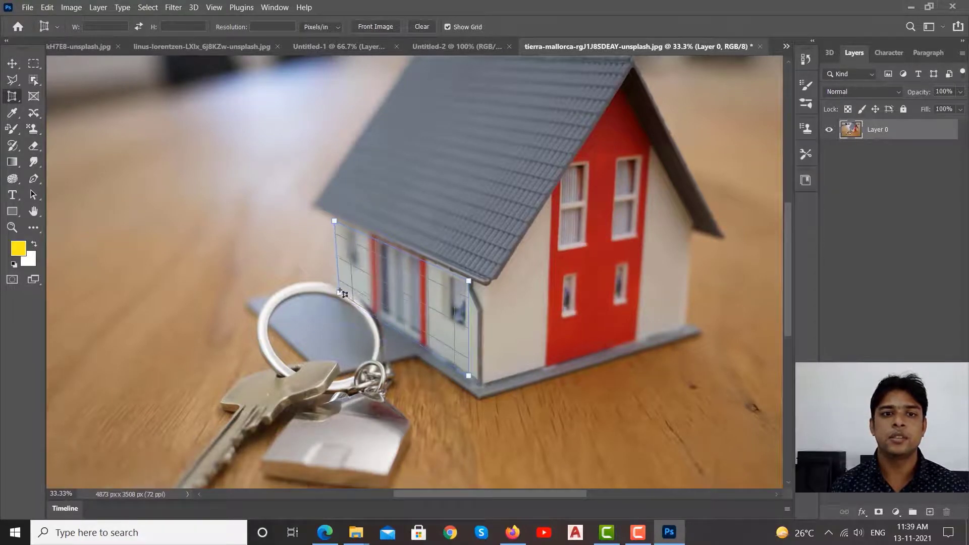
left_click(341, 288)
key("Return")
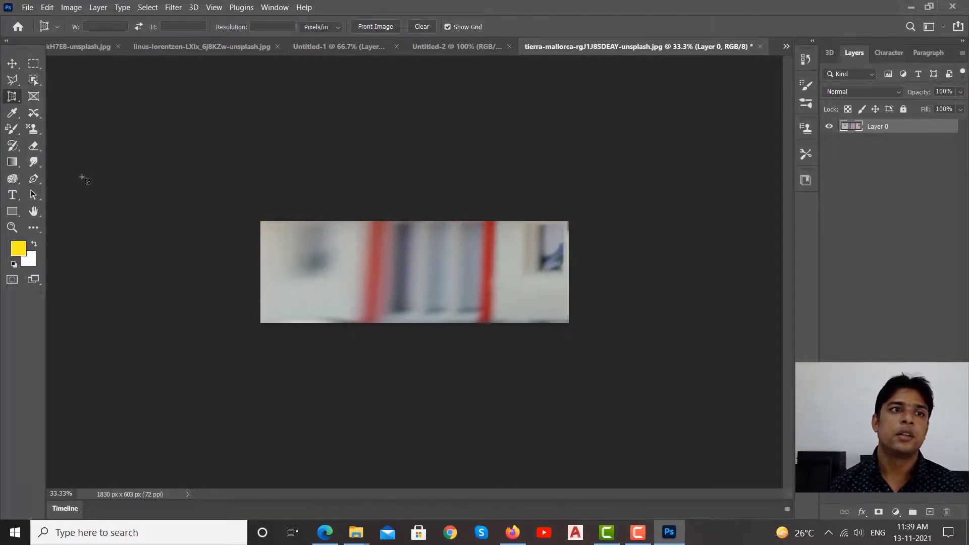
Step: Select the Frame tool and undo the house's perspective crop
left_click(12, 63)
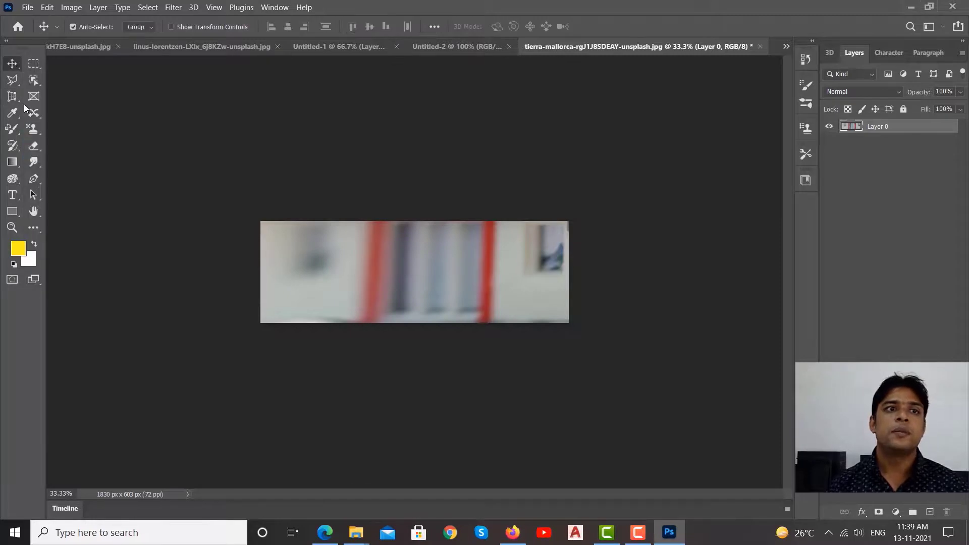
left_click(33, 96)
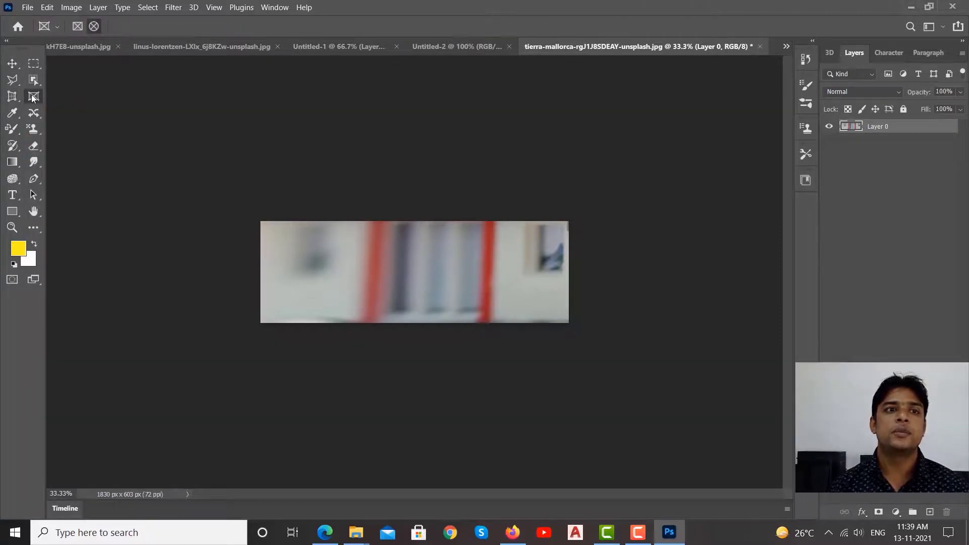
key("F12")
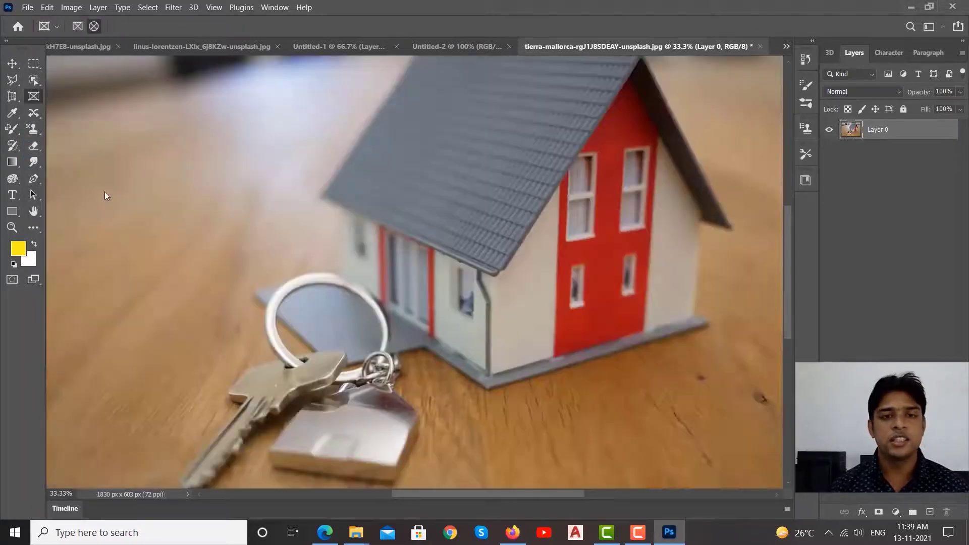
Step: Switch to the autumn-leaves photo and convert its Background into editable Layer 0
left_click(480, 49)
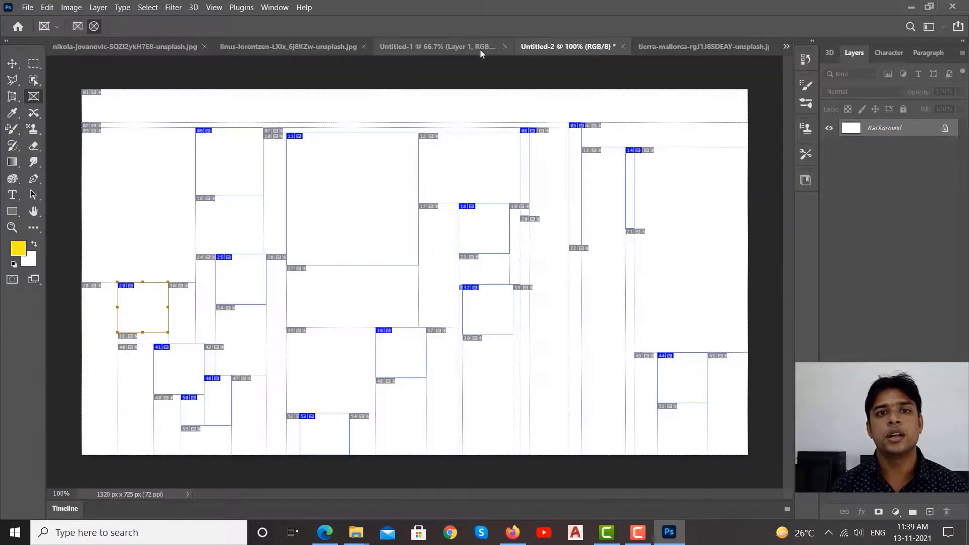
left_click(329, 48)
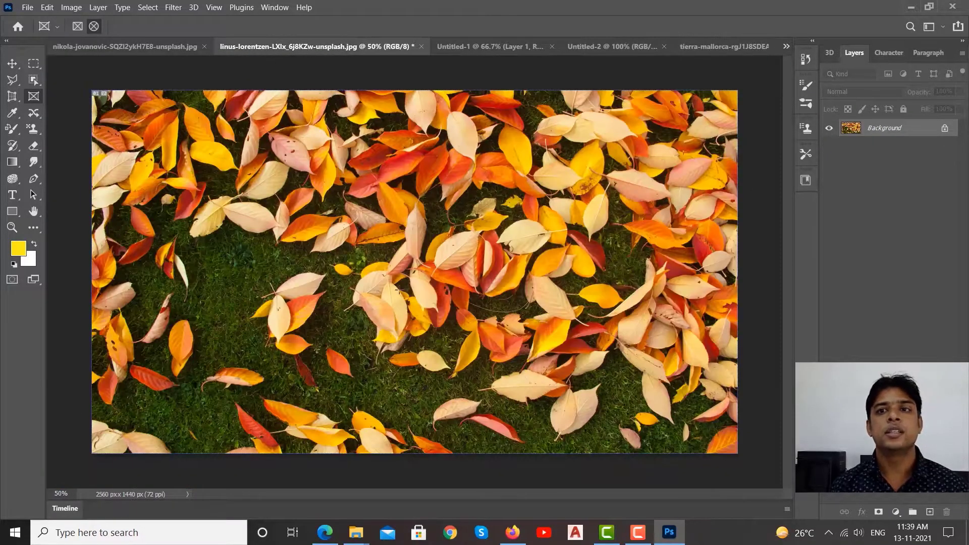
double_click(898, 132)
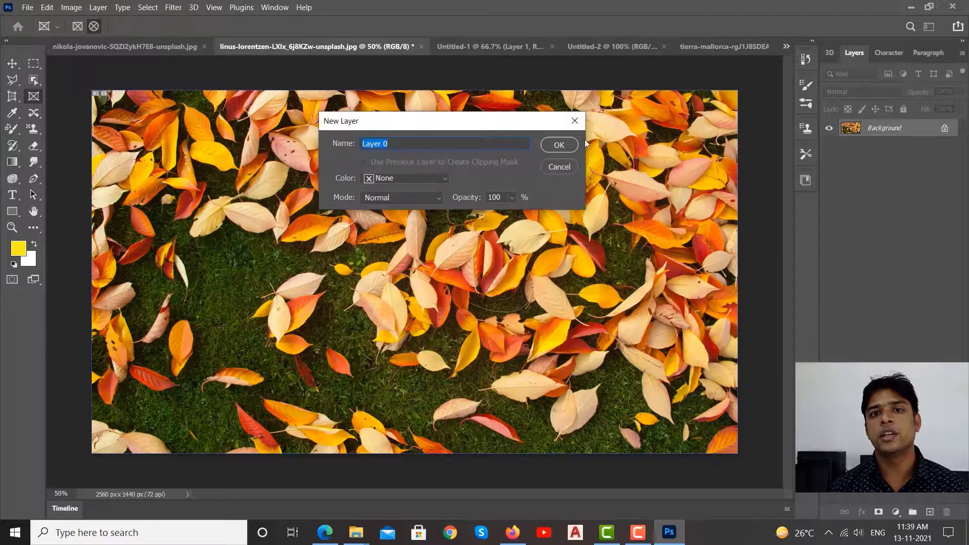
left_click(567, 142)
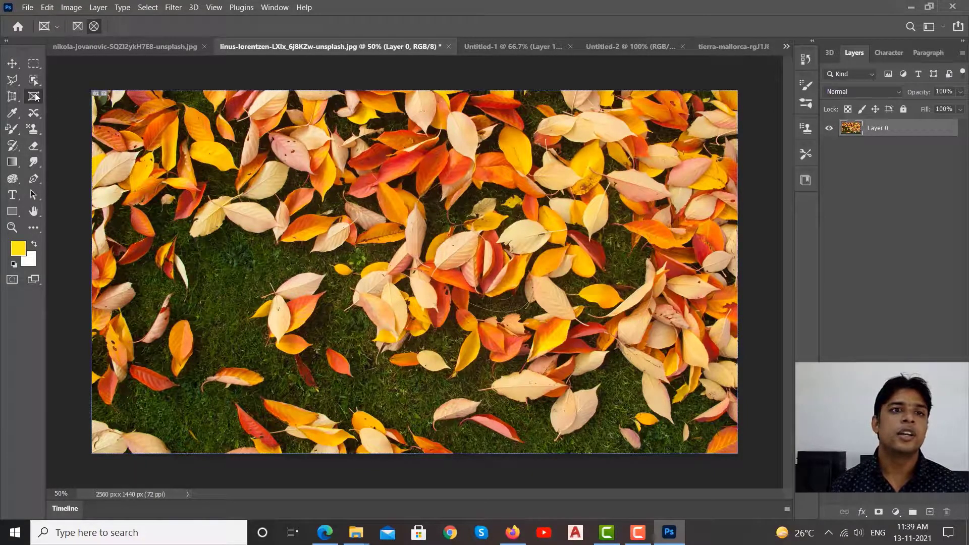
Step: Frame the autumn-leaves photo in a wide central ellipse, discarding the trial rectangular frames
left_click_drag(244, 149, 631, 396)
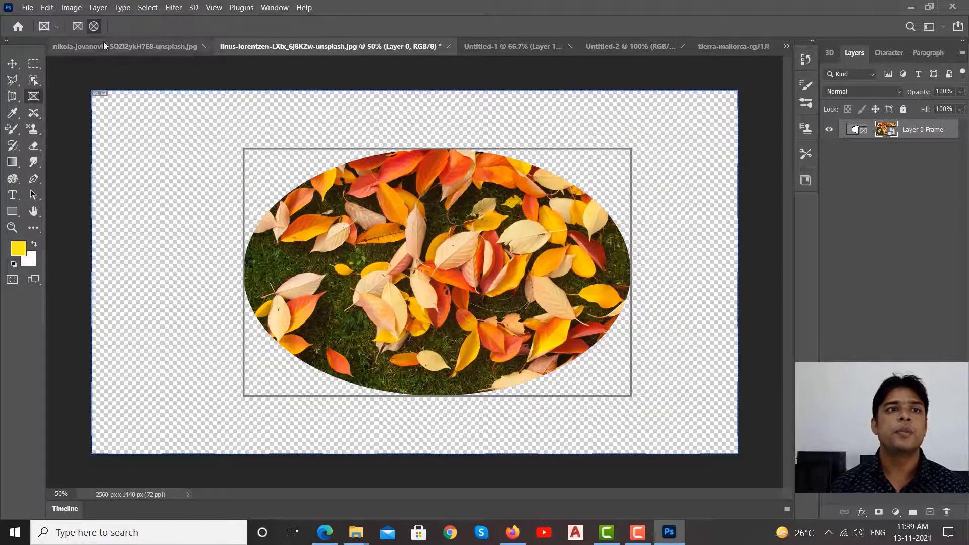
left_click(78, 25)
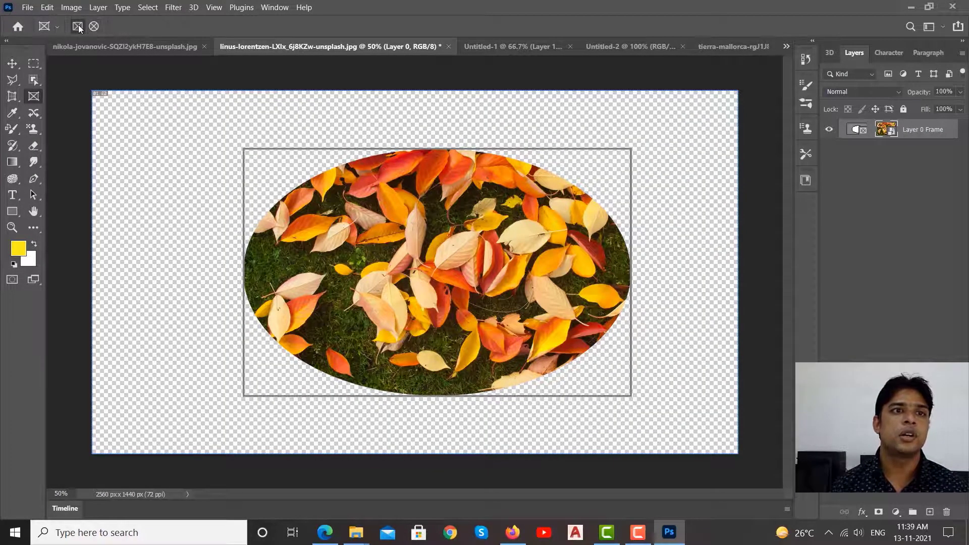
left_click(308, 178)
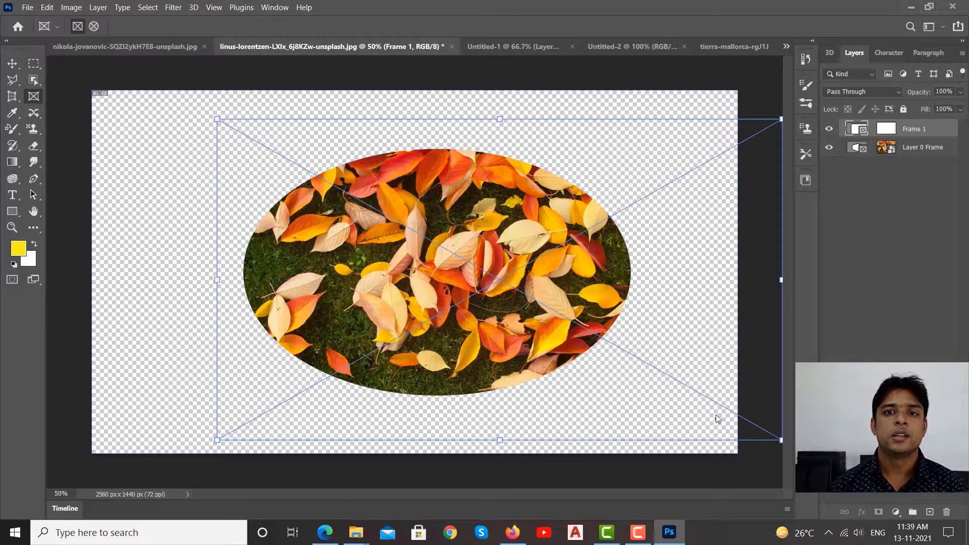
key("ctrl+z")
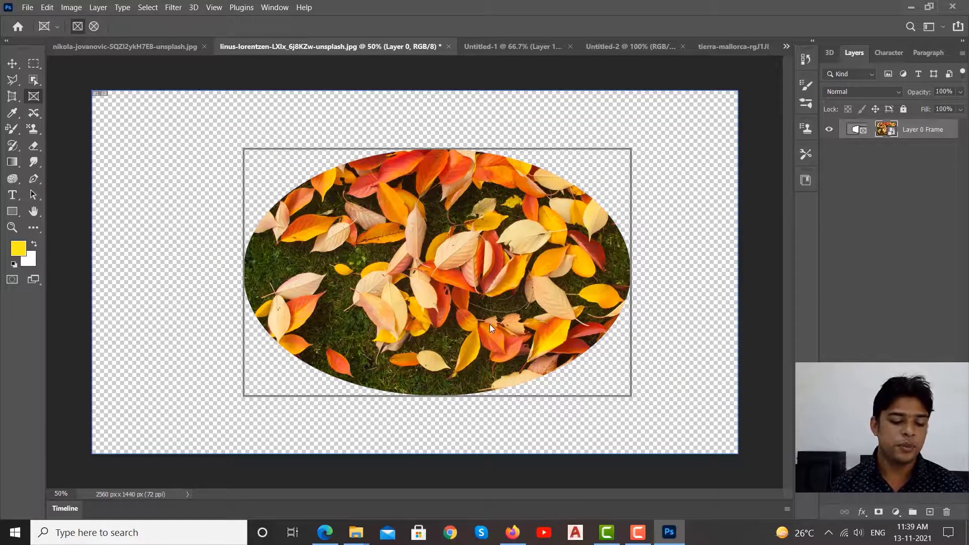
key("ctrl+z")
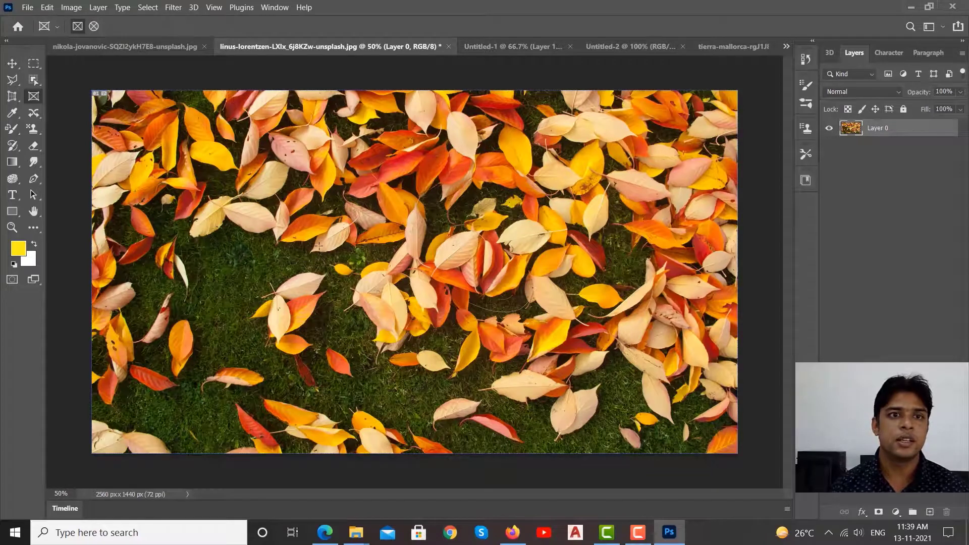
left_click_drag(210, 153, 644, 398)
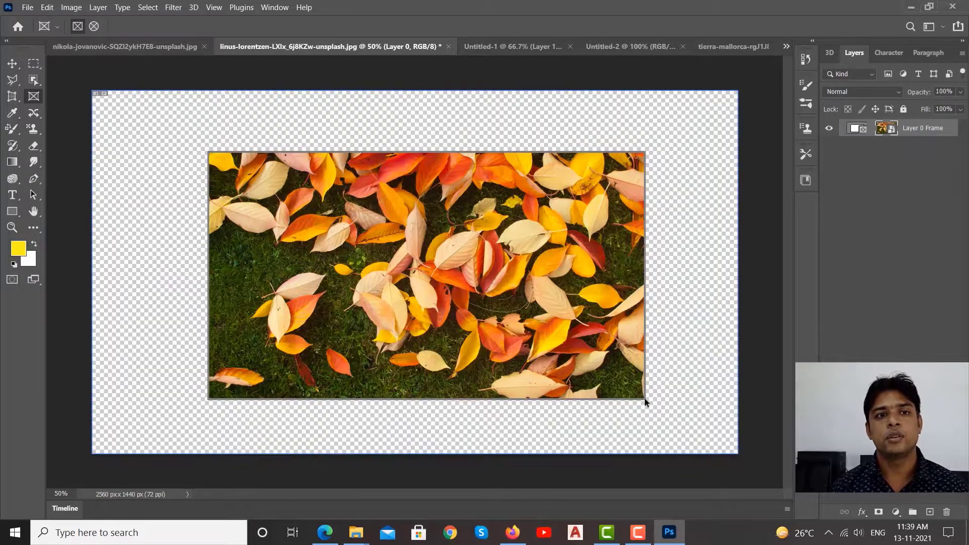
key("ctrl+z")
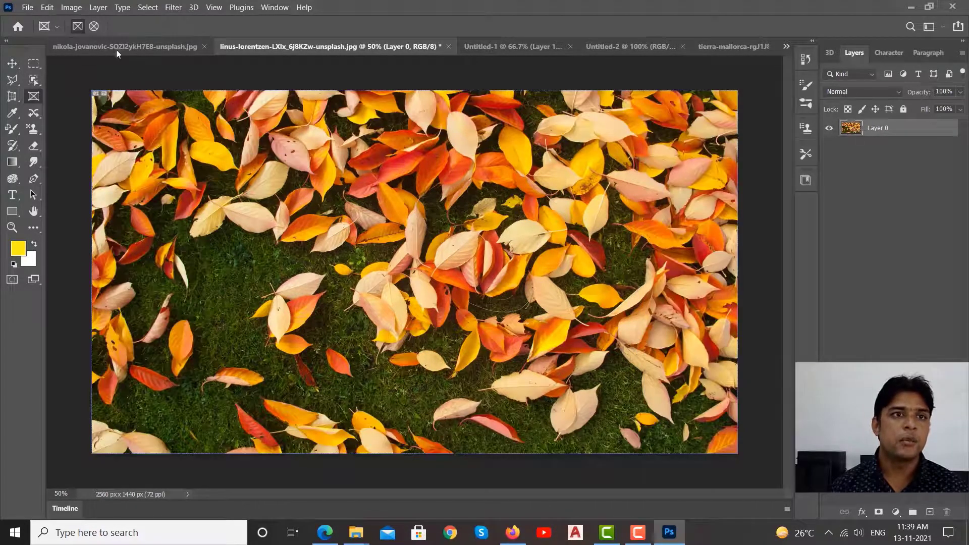
left_click(94, 26)
left_click_drag(207, 158, 622, 361)
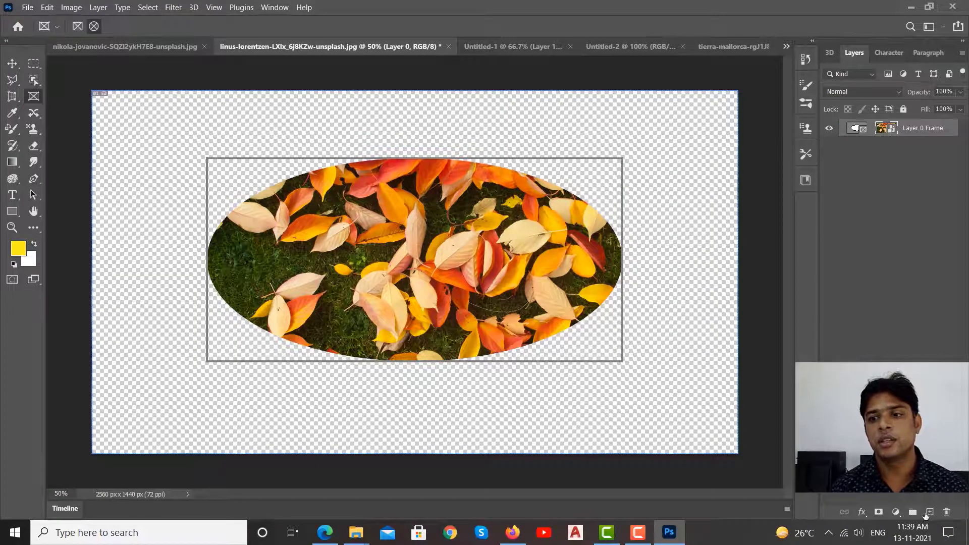
Step: Add Layer 1 beneath the leaves frame and fill it with a cyan-to-blue gradient
left_click(932, 511)
left_click_drag(878, 127, 889, 157)
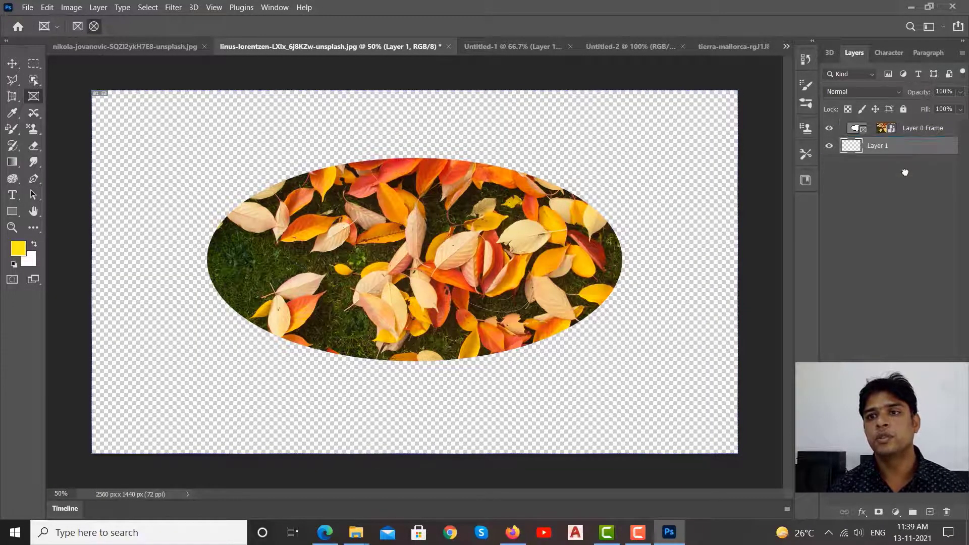
left_click(12, 161)
left_click_drag(244, 168, 739, 463)
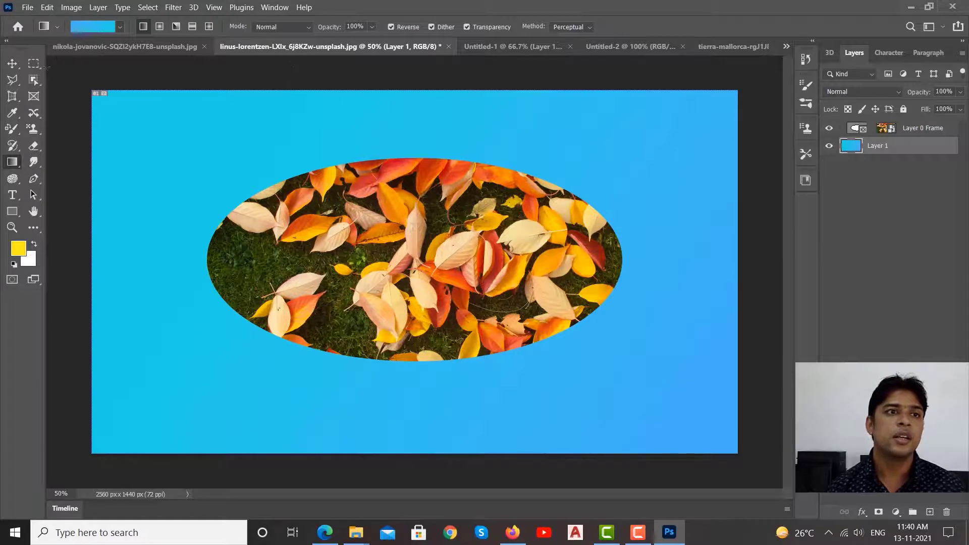
left_click(11, 63)
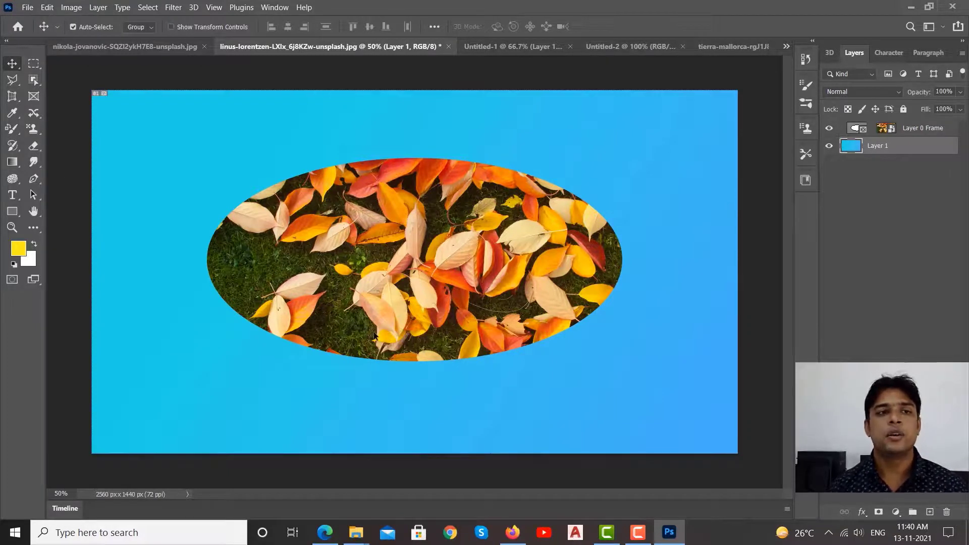
left_click(33, 79)
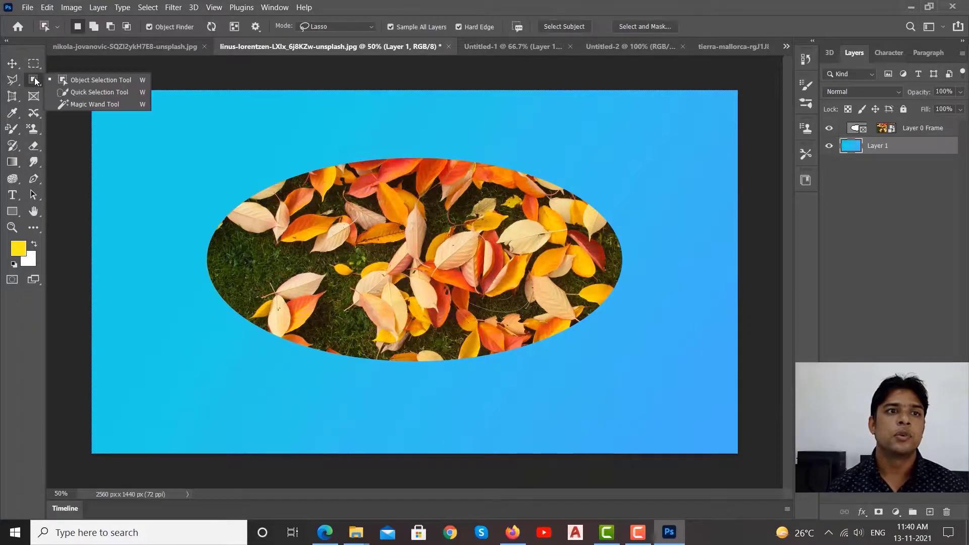